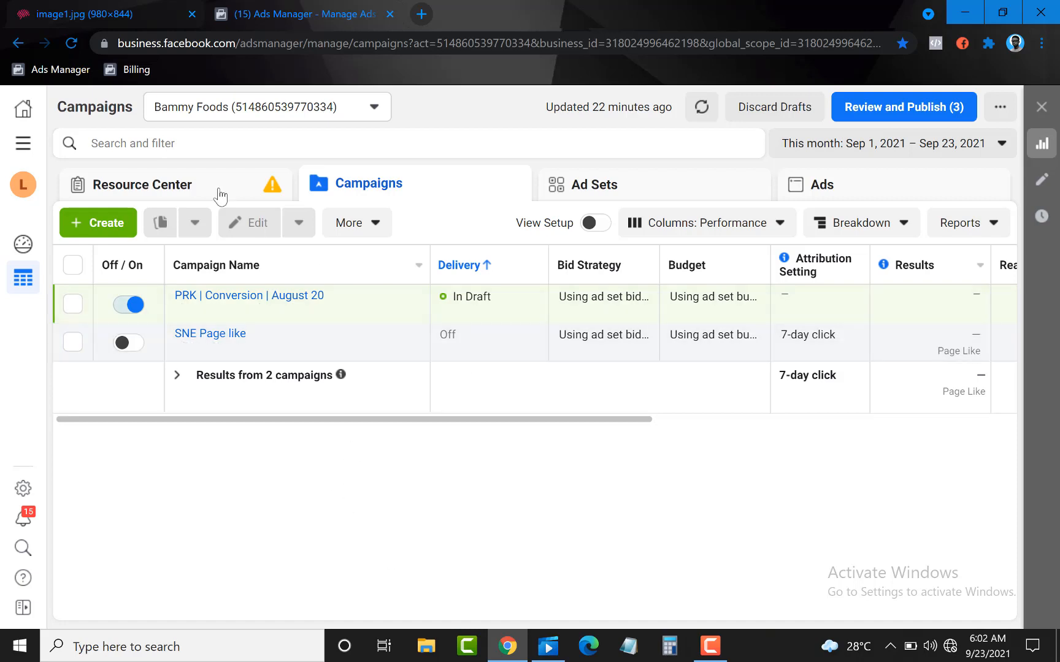
# Step: View the image comparing results with and without Campaign Budget Optimization, and return to Ads Manager
pyautogui.click(118, 16)
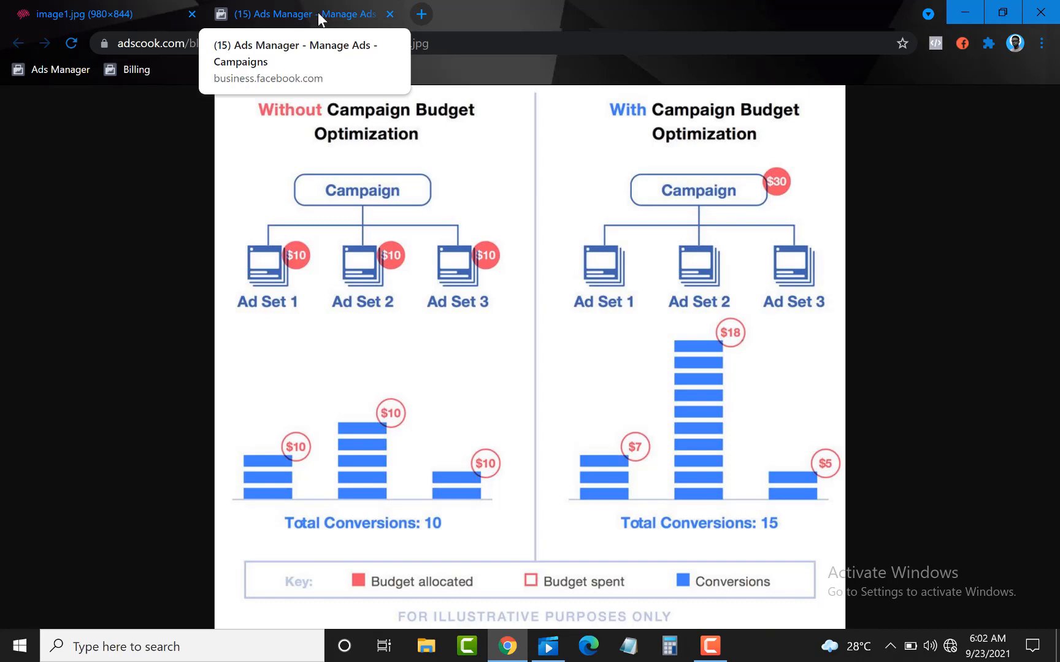
pyautogui.click(319, 19)
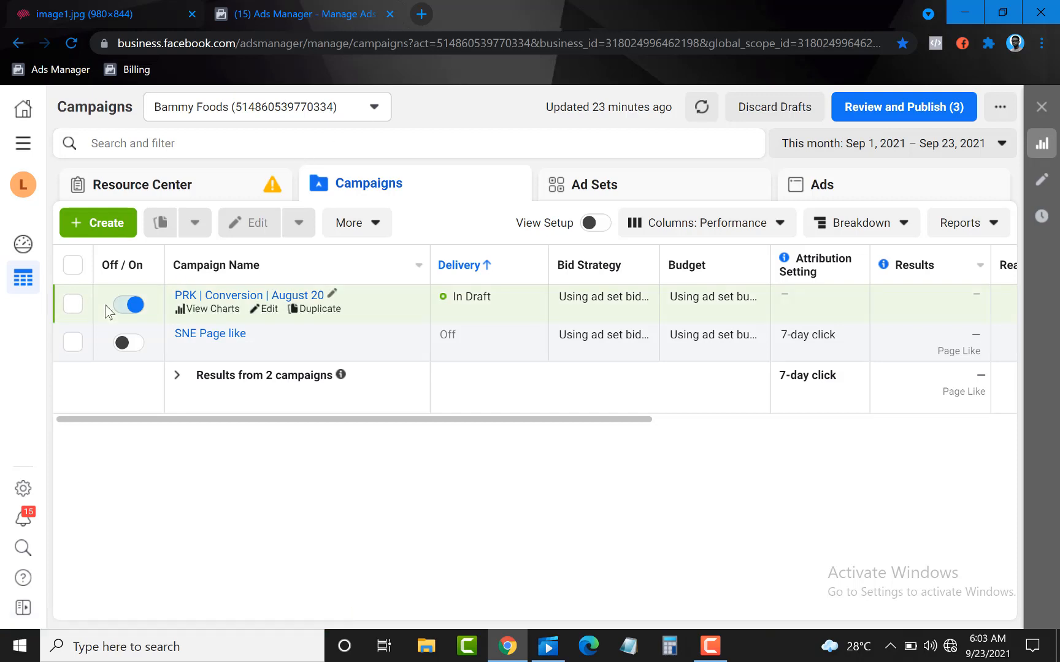
# Step: Create a new campaign with the Conversions objective
pyautogui.click(125, 229)
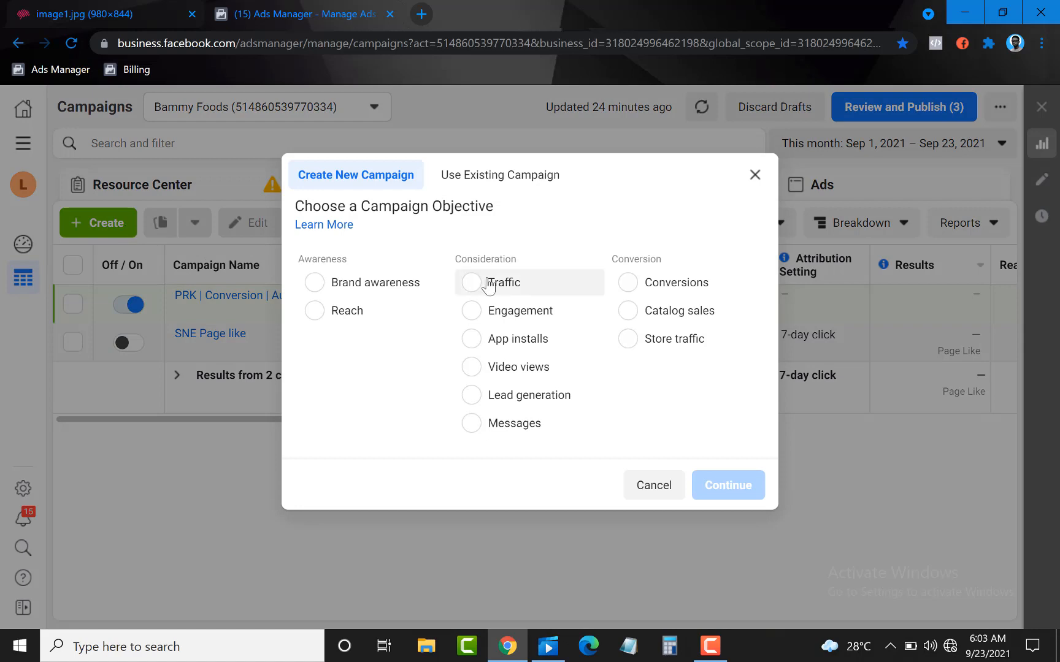
pyautogui.click(628, 283)
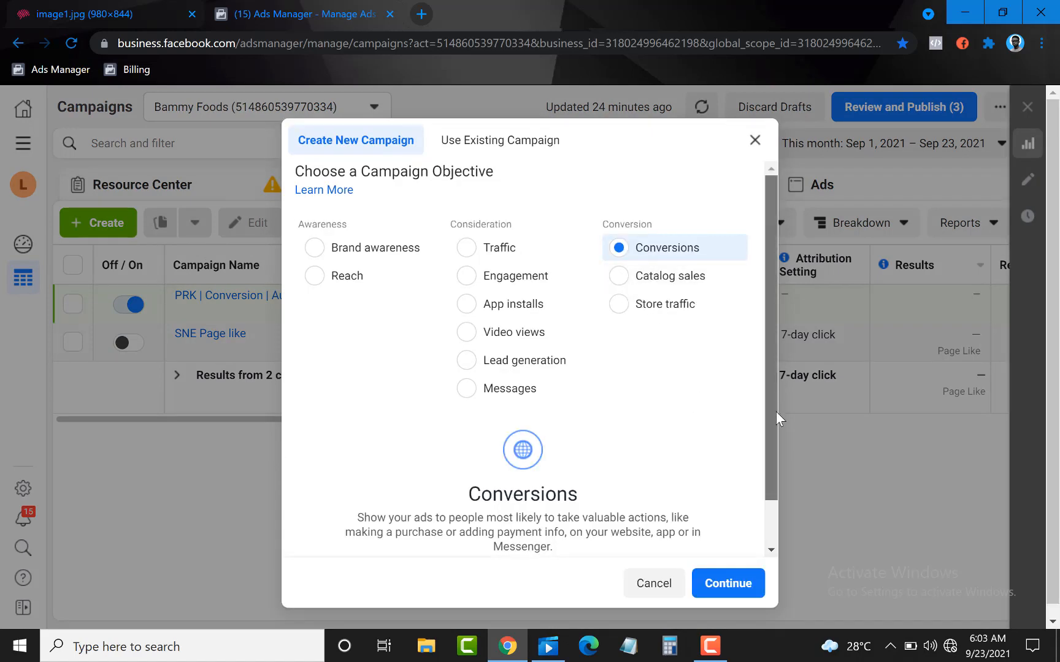
pyautogui.scroll(-1, 776, 412)
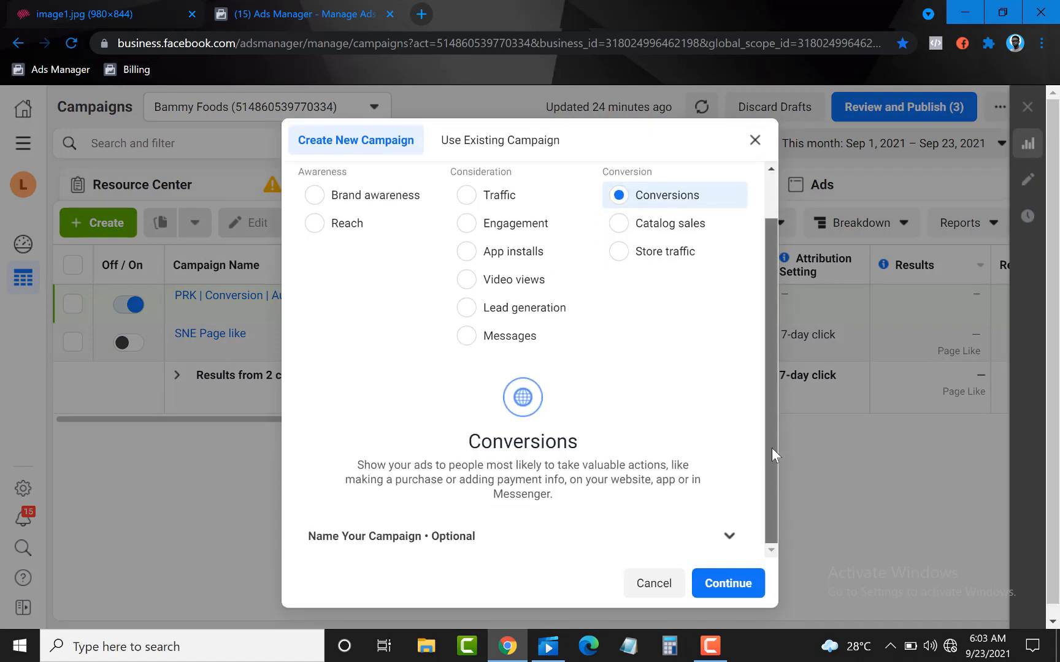
pyautogui.click(732, 587)
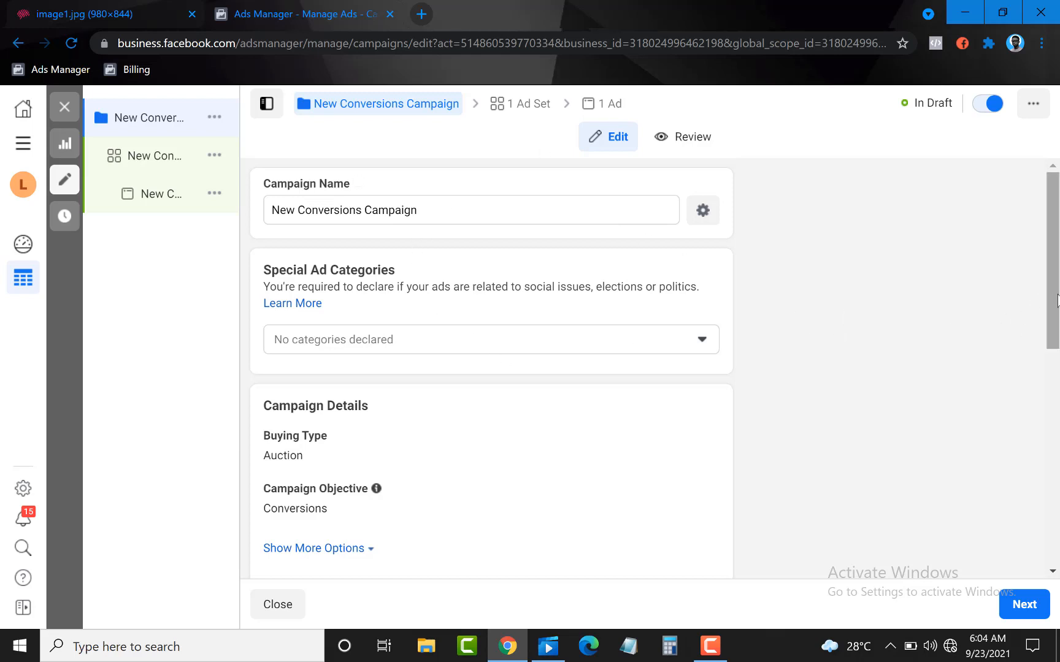
# Step: Turn on Campaign Budget Optimization for the new campaign, keeping Daily Budget as the budget type
pyautogui.scroll(-8, 1058, 300)
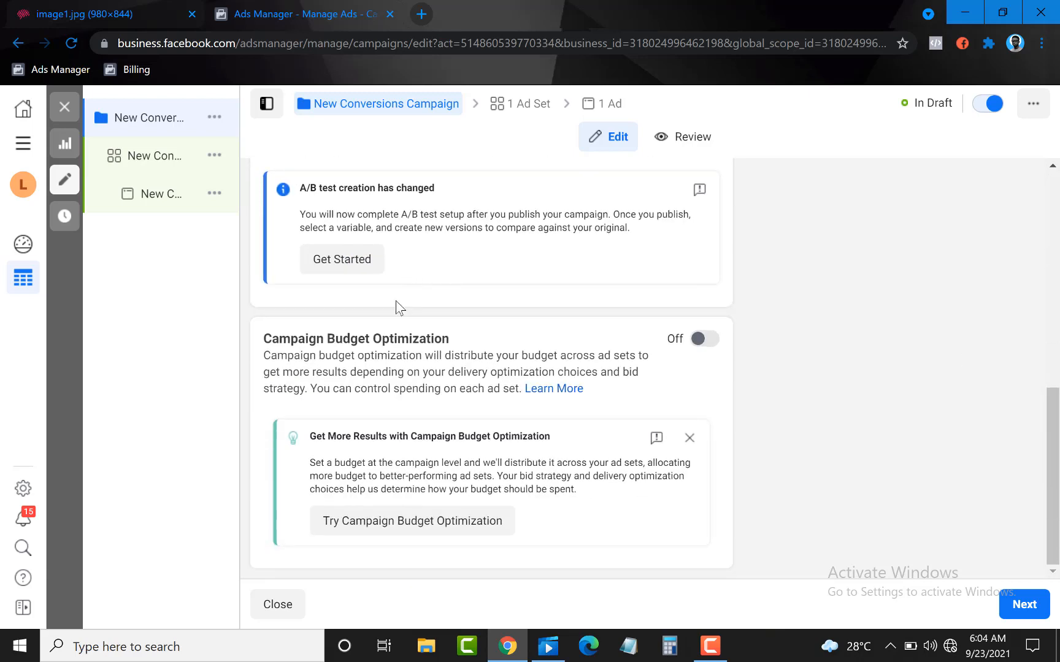
pyautogui.click(697, 343)
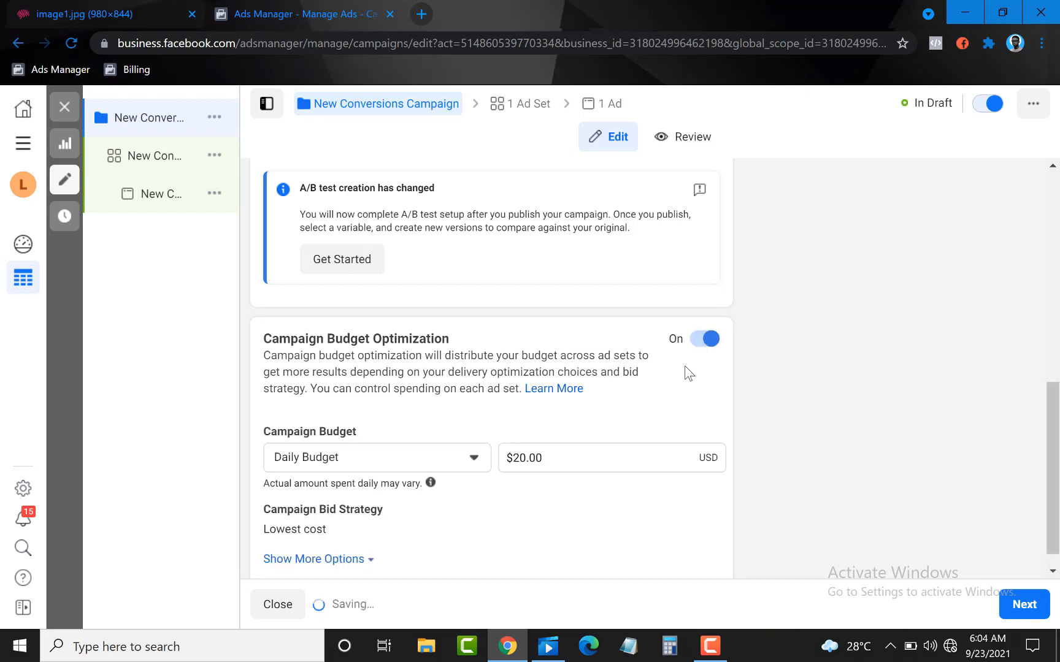
pyautogui.click(471, 433)
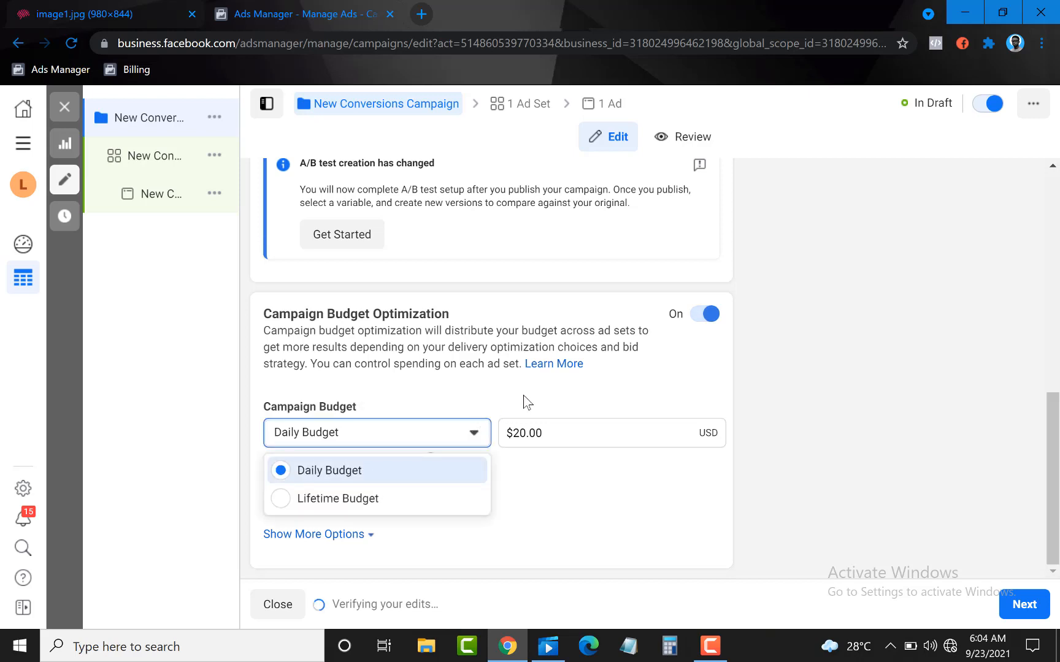
pyautogui.click(475, 432)
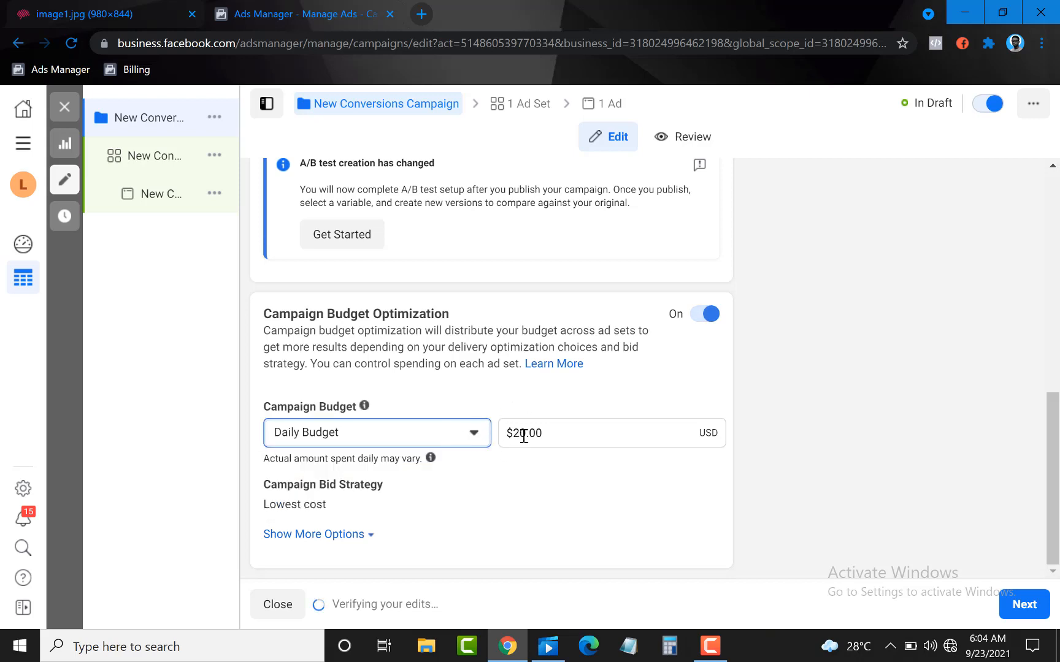
pyautogui.press('Tab')
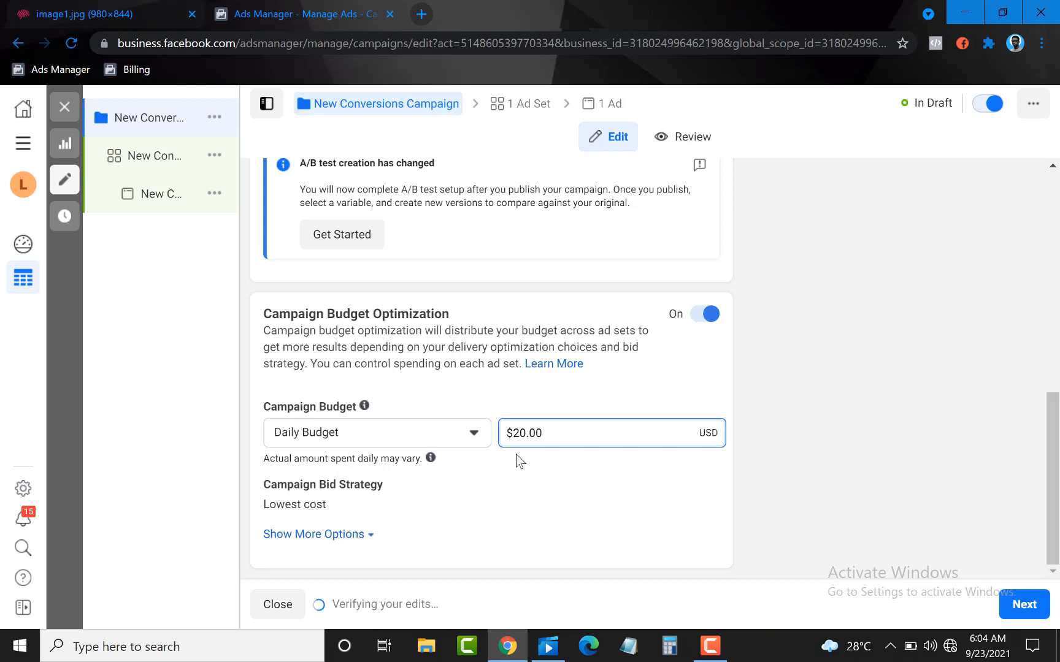
pyautogui.hotkey('shift', 'Left')
pyautogui.hotkey('shift', 'Right')
pyautogui.hotkey('shift', 'Left')
pyautogui.click(792, 378)
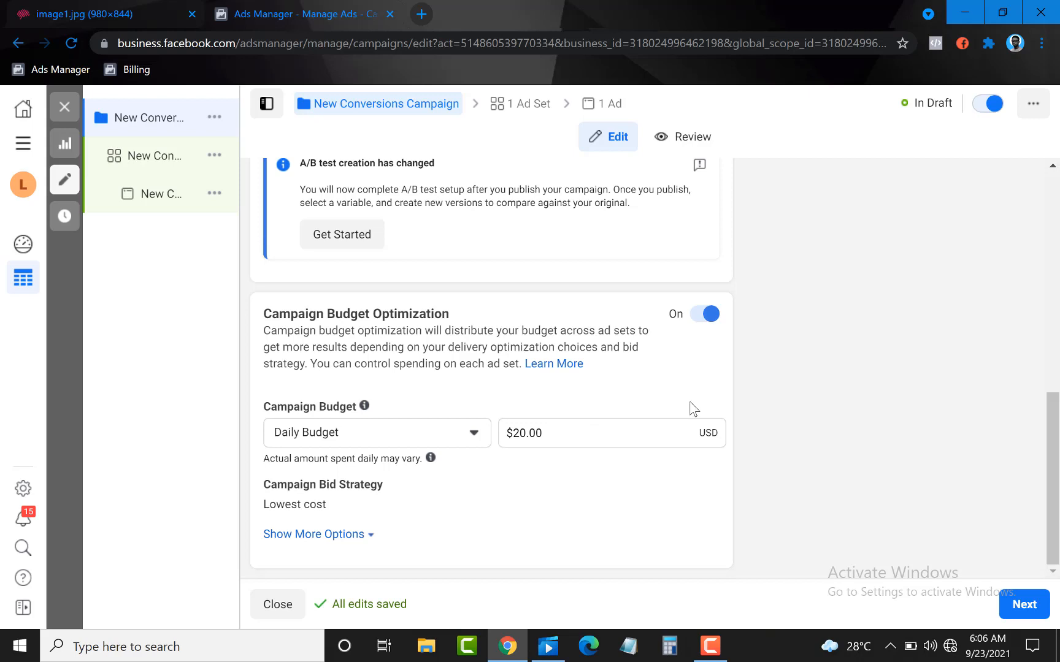
# Step: Set the campaign's daily budget to $10.00
pyautogui.click(524, 434)
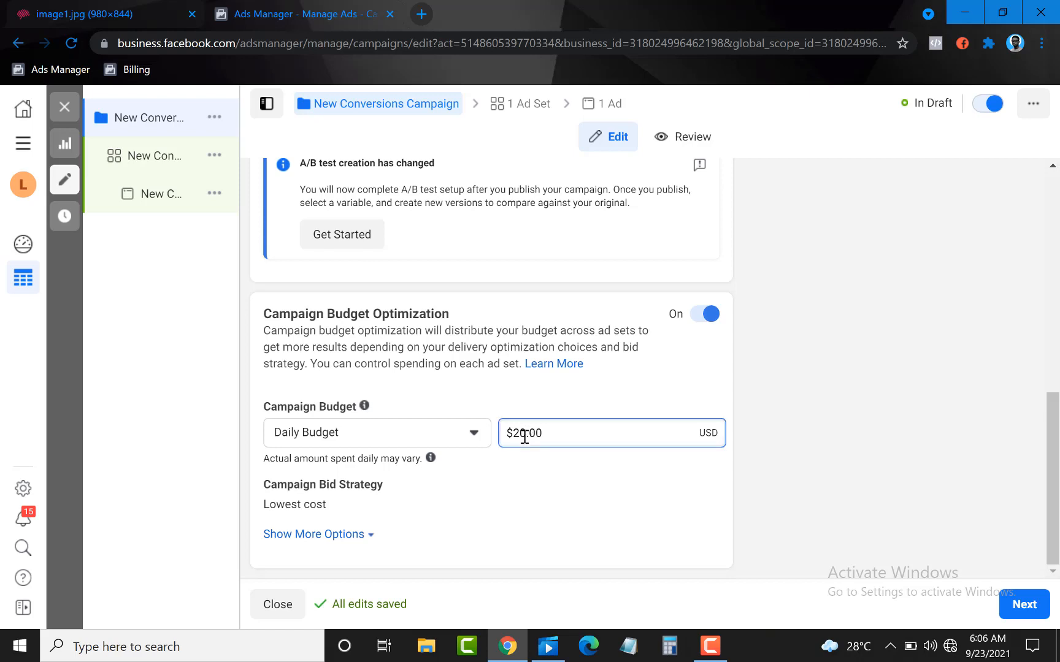
pyautogui.press('BackSpace')
pyautogui.write('1')
pyautogui.click(819, 419)
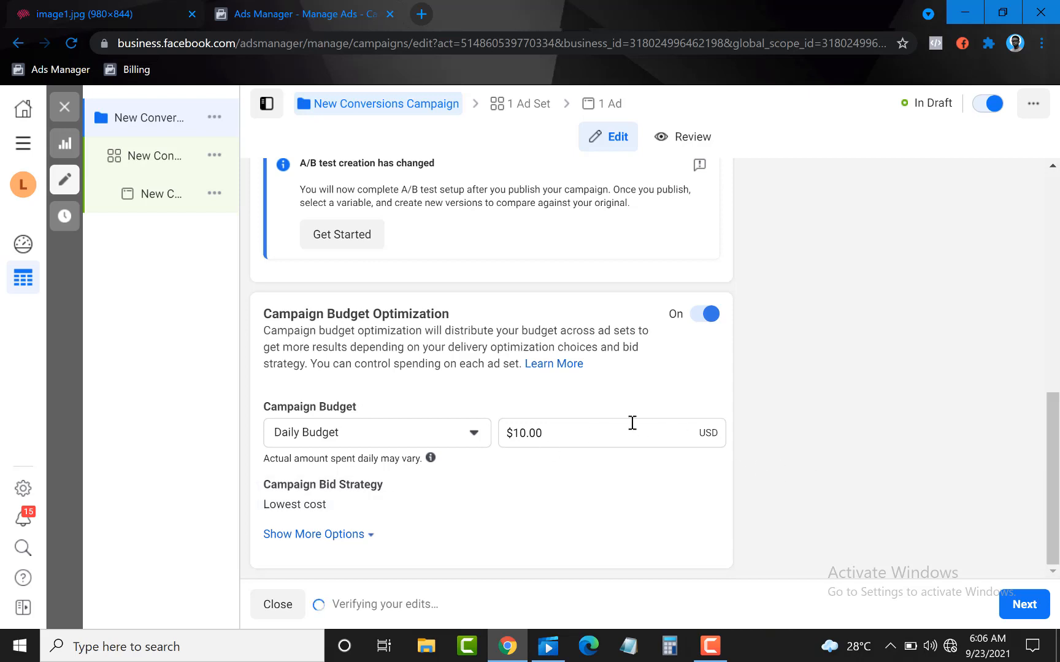
# Step: Set the campaign's daily budget to $20.00
pyautogui.click(519, 435)
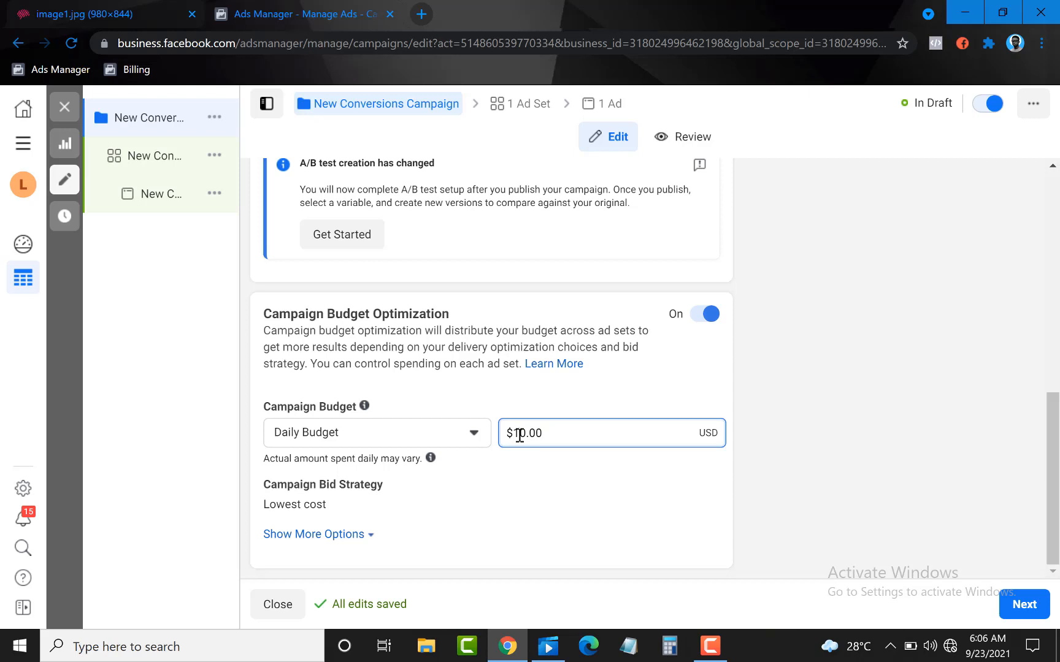
pyautogui.click(756, 417)
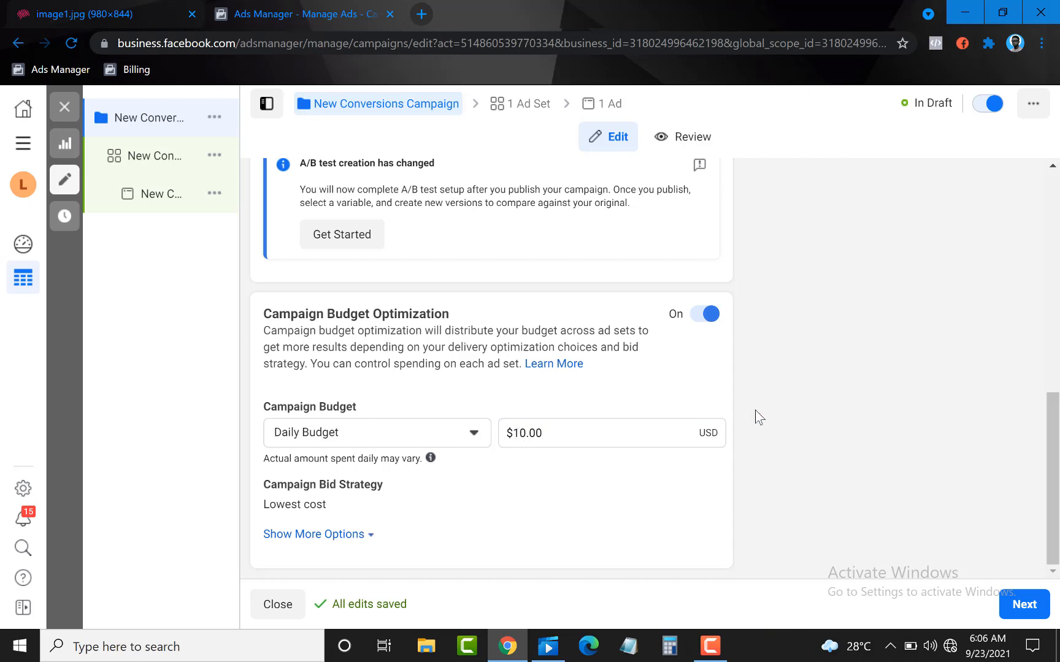
pyautogui.click(518, 435)
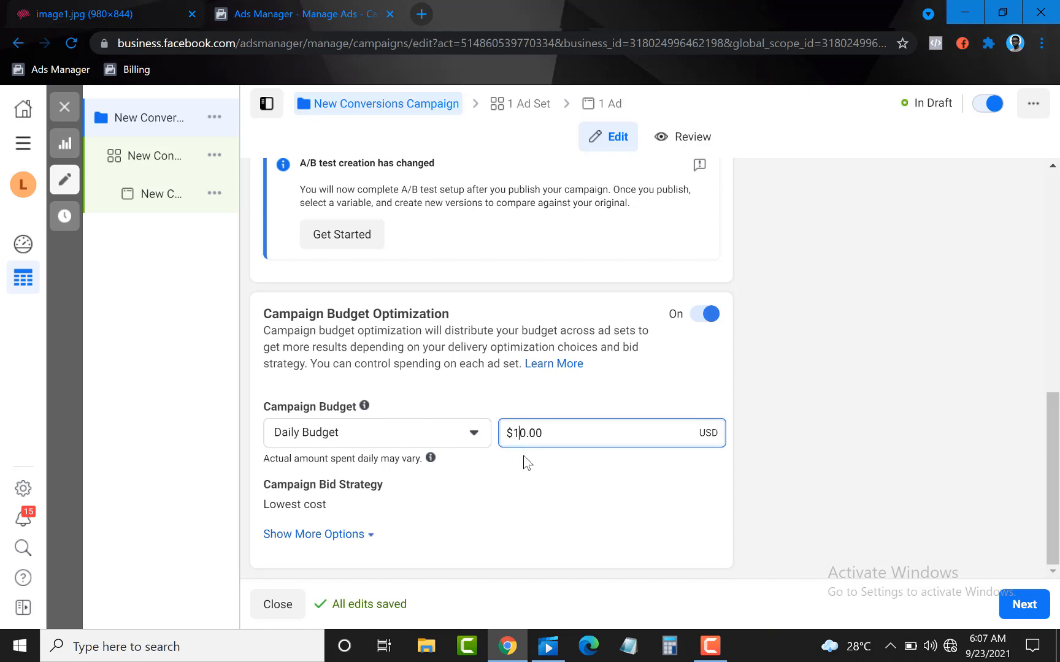
pyautogui.press('BackSpace')
pyautogui.write('2')
pyautogui.click(738, 433)
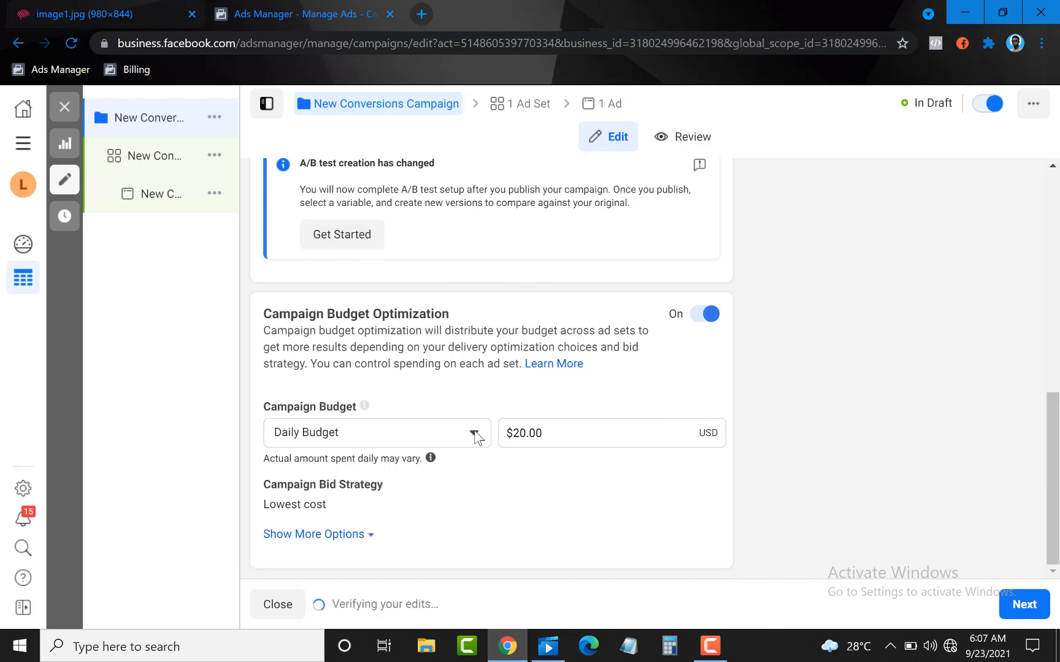
# Step: Open the campaign's ad set and examine its Budget & Schedule section and its audience settings
pyautogui.click(165, 158)
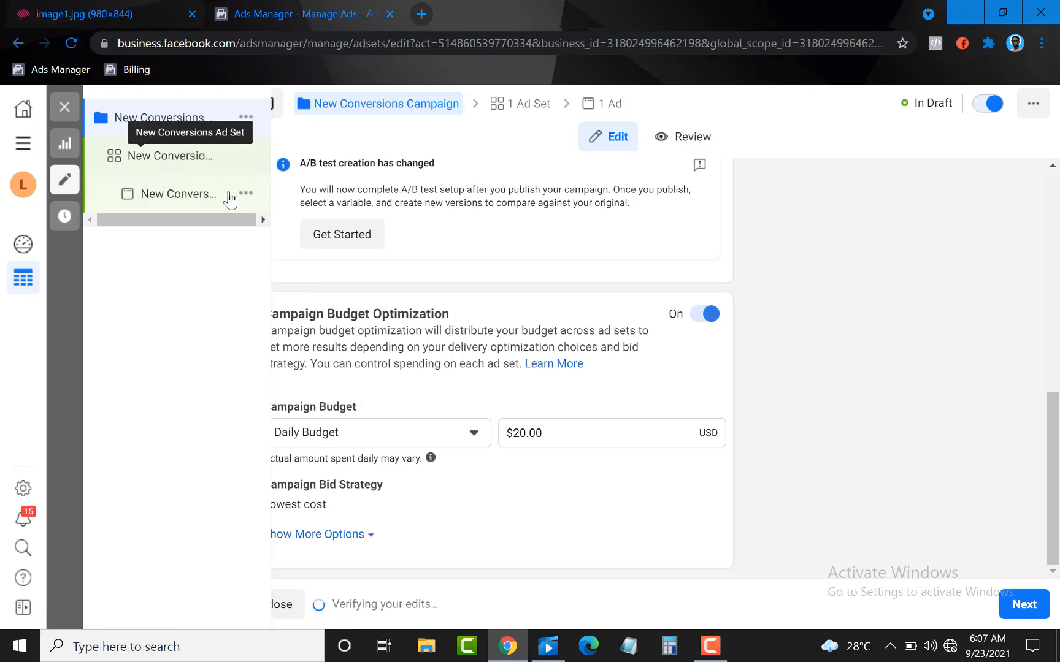
pyautogui.click(173, 157)
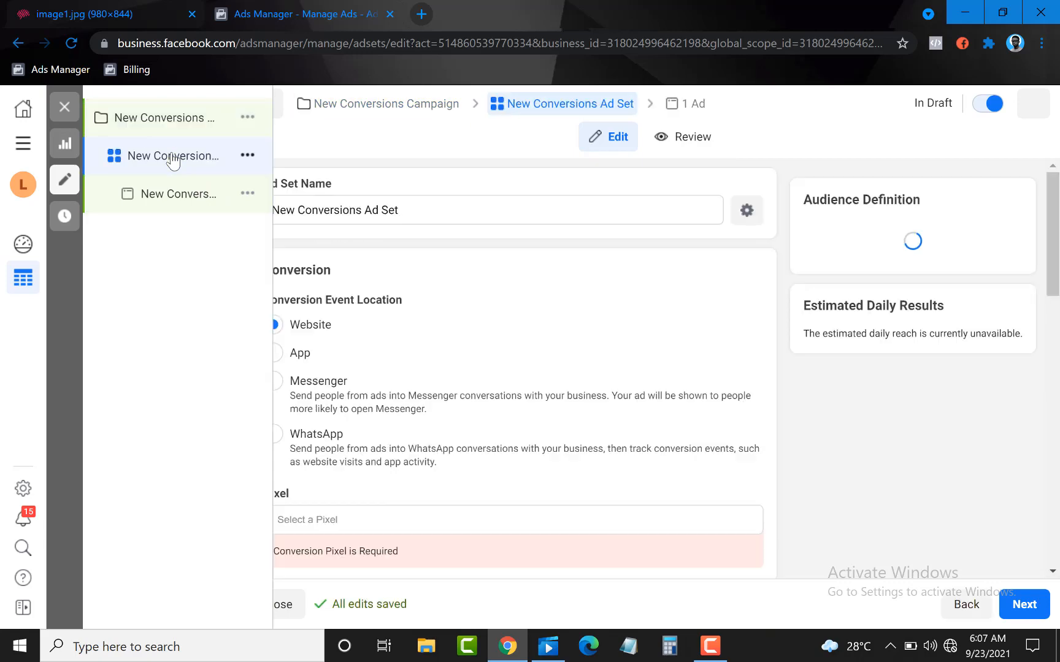
pyautogui.scroll(-4, 699, 402)
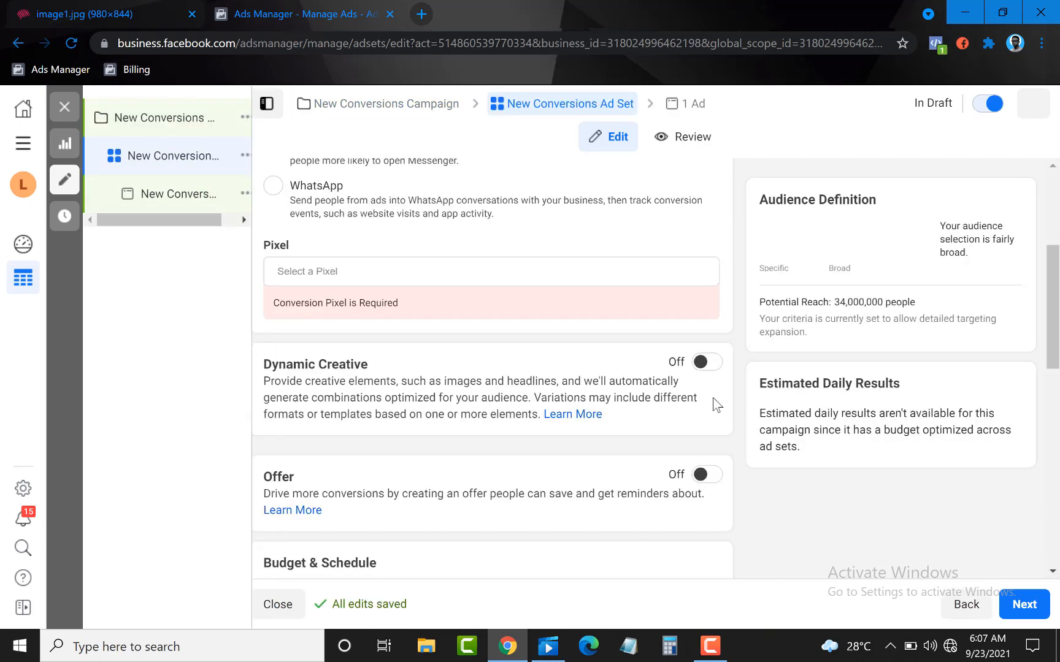
pyautogui.scroll(-6, 713, 400)
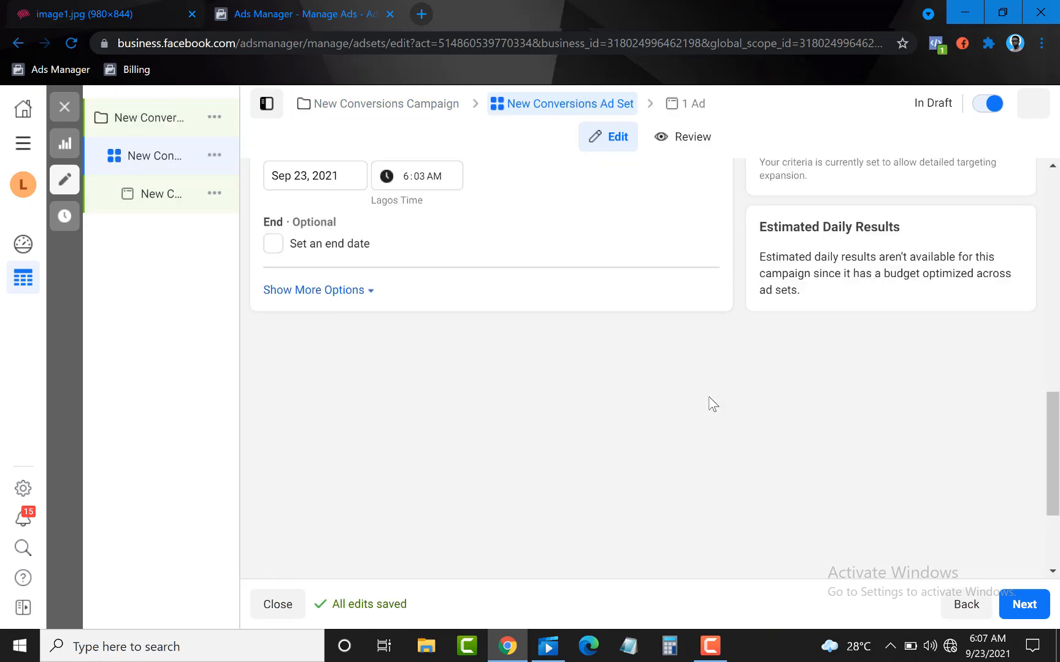
pyautogui.scroll(5, 710, 404)
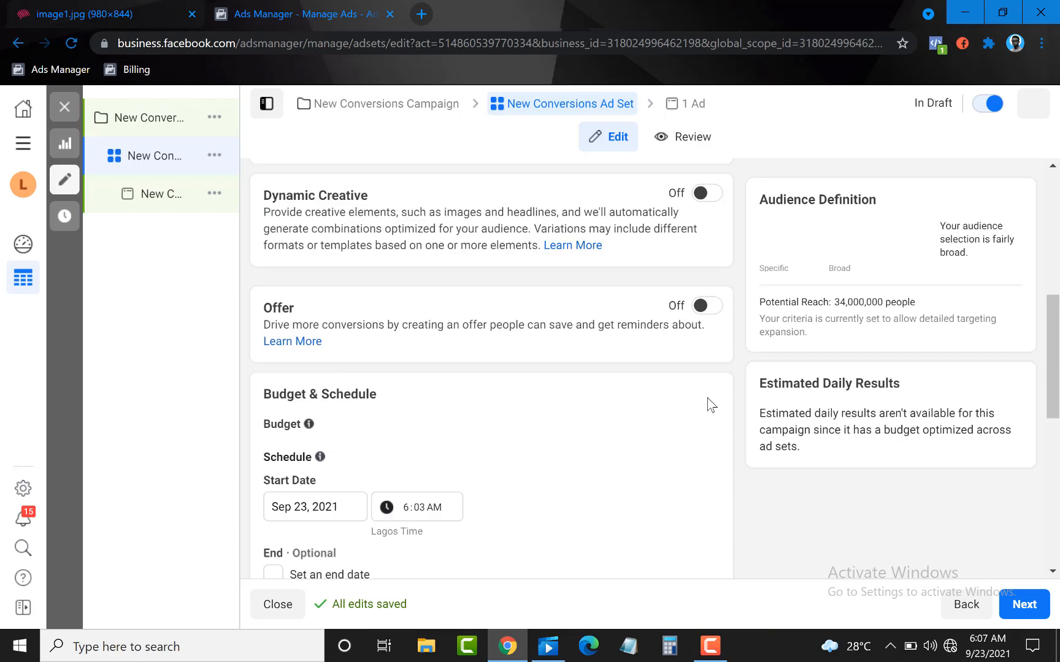
pyautogui.scroll(-3, 709, 405)
pyautogui.scroll(-5, 699, 395)
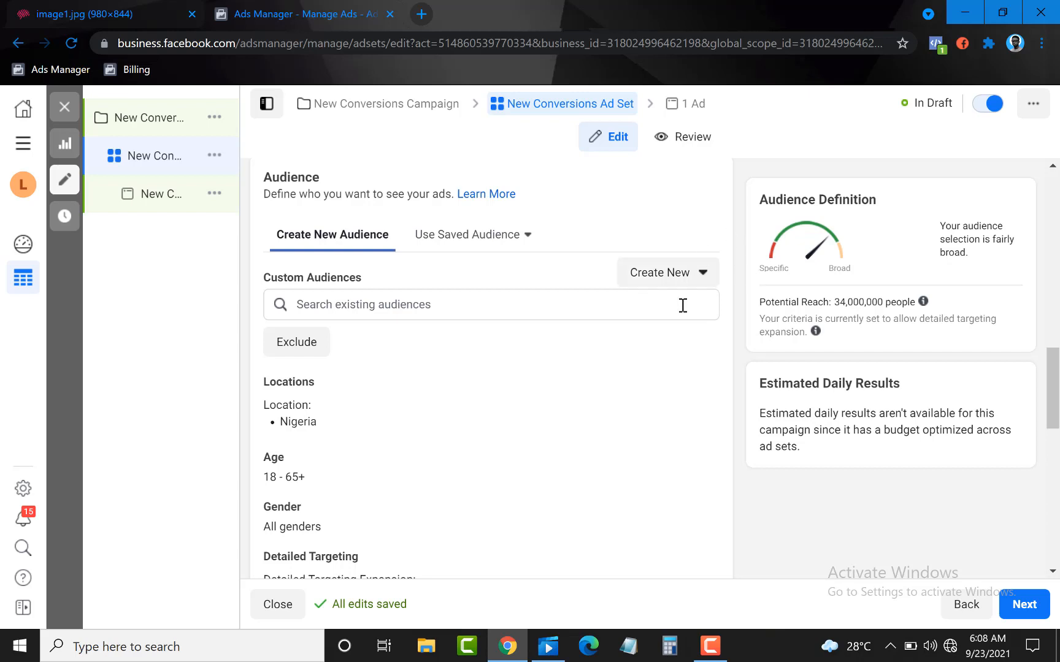
pyautogui.scroll(-1, 736, 316)
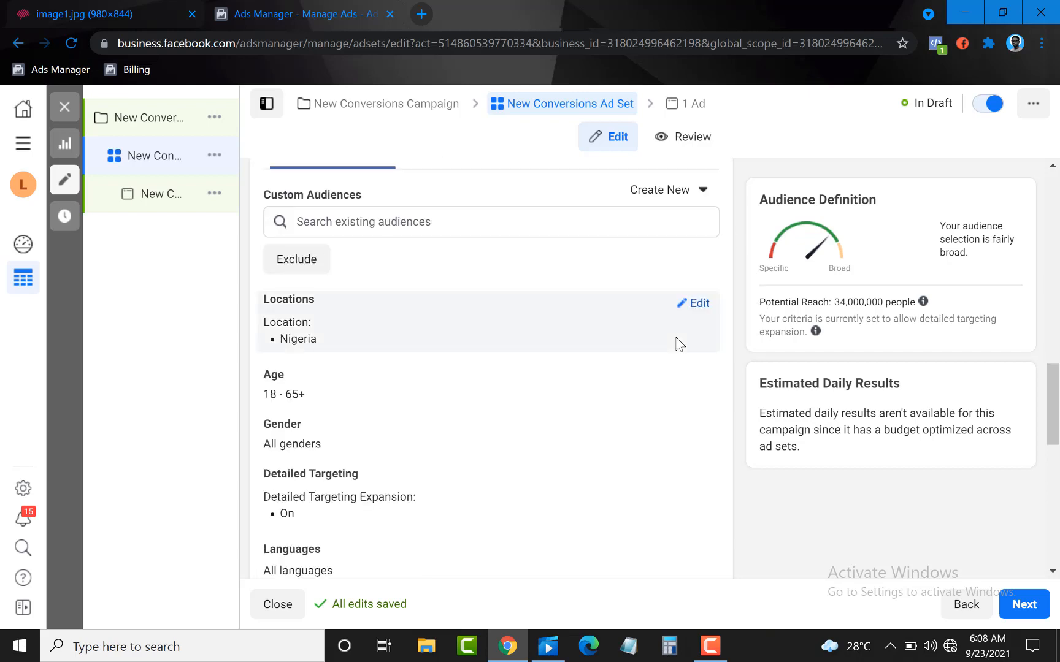
pyautogui.scroll(2, 655, 355)
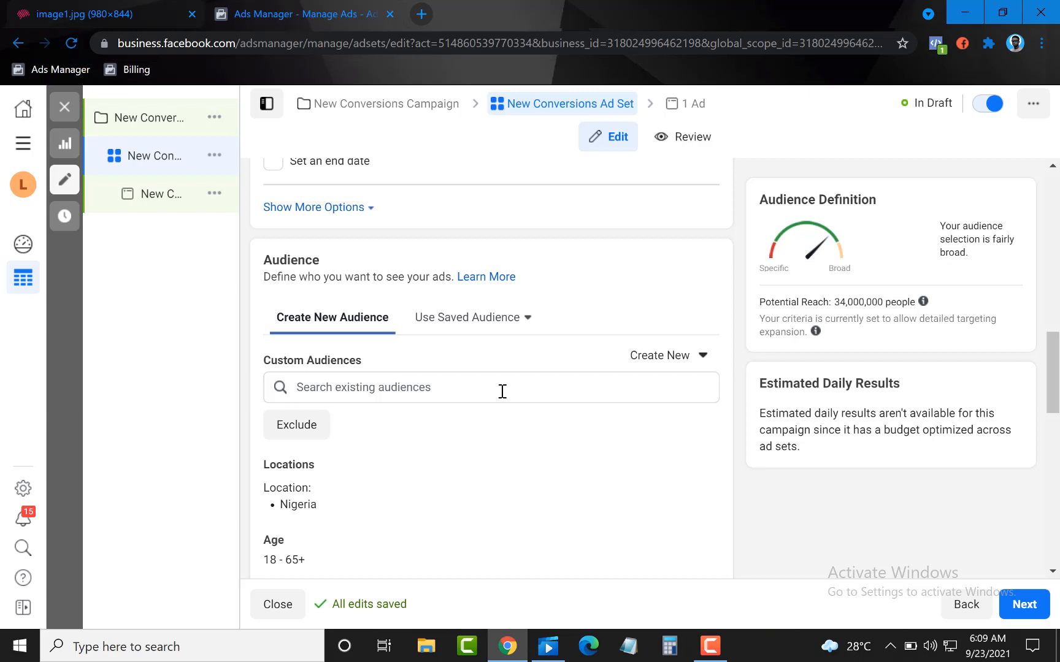
# Step: Add the interest "Physical fitness" to the ad set's detailed targeting
pyautogui.scroll(-6, 501, 392)
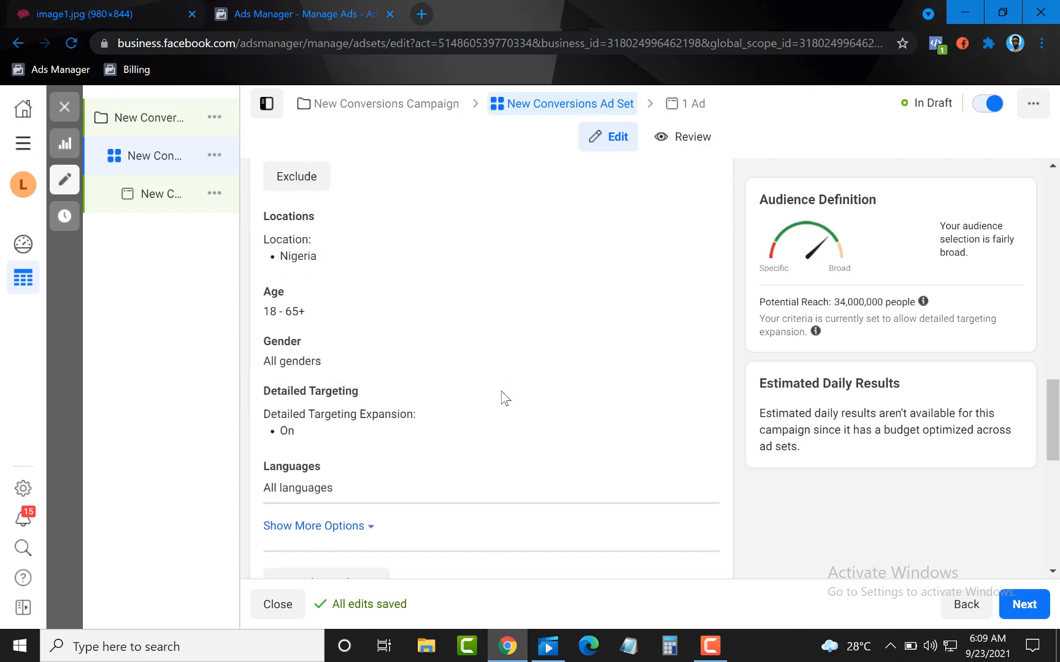
pyautogui.scroll(1, 504, 395)
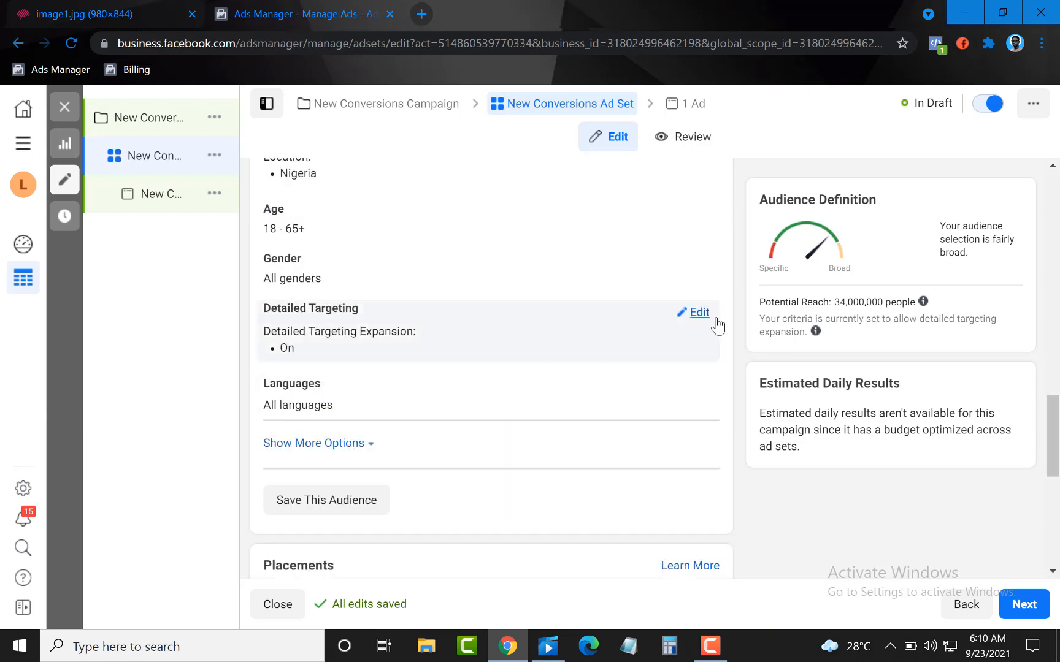
pyautogui.click(692, 313)
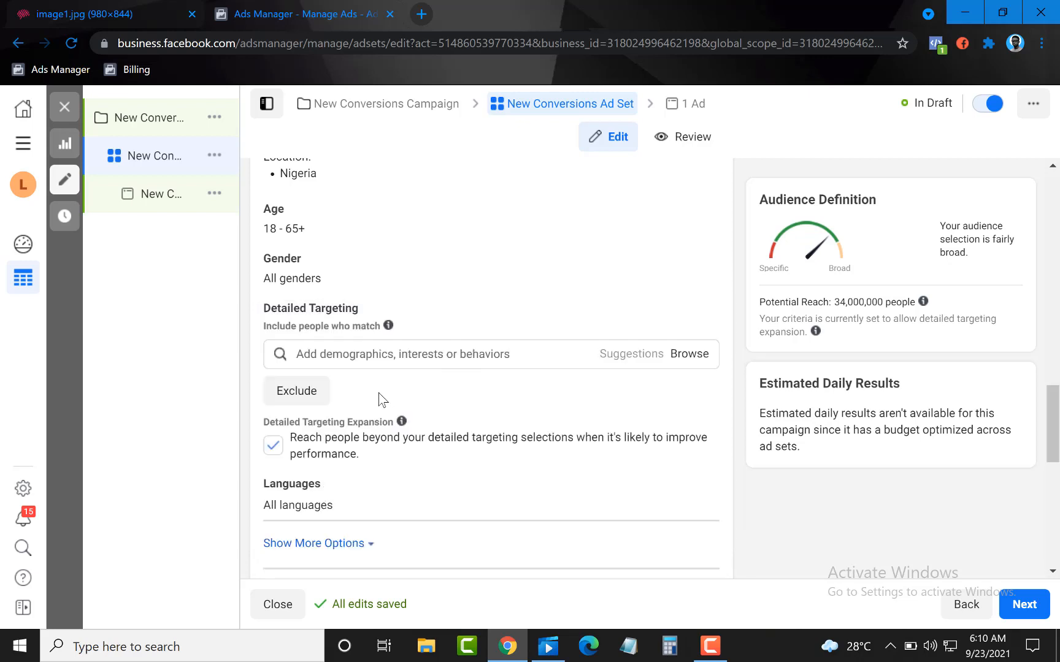
pyautogui.click(375, 359)
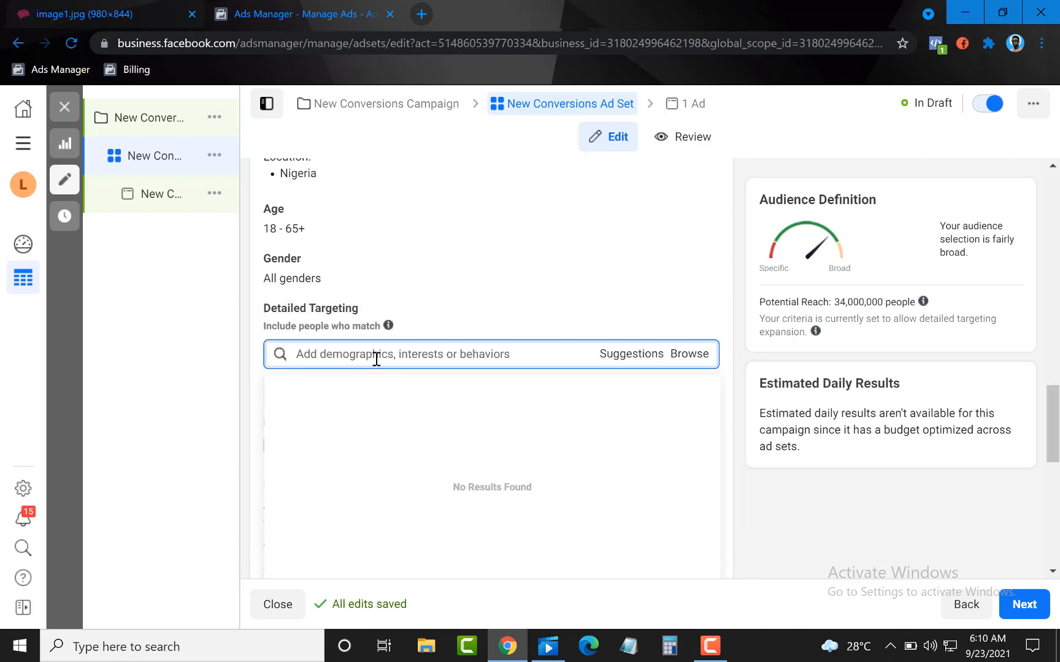
pyautogui.write('phy')
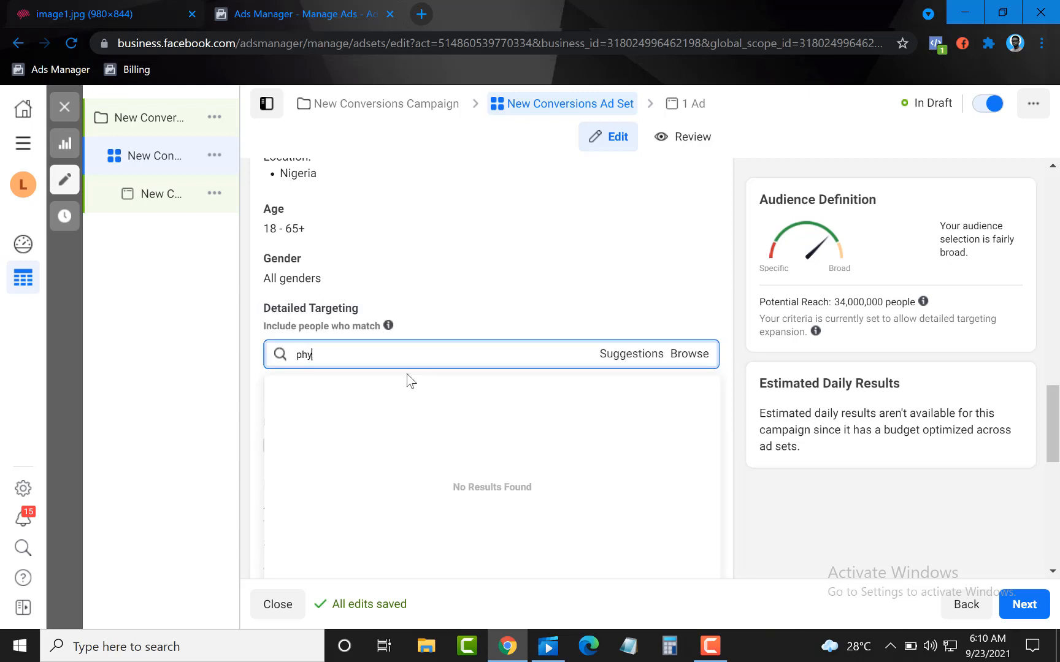
pyautogui.write('sical fitness')
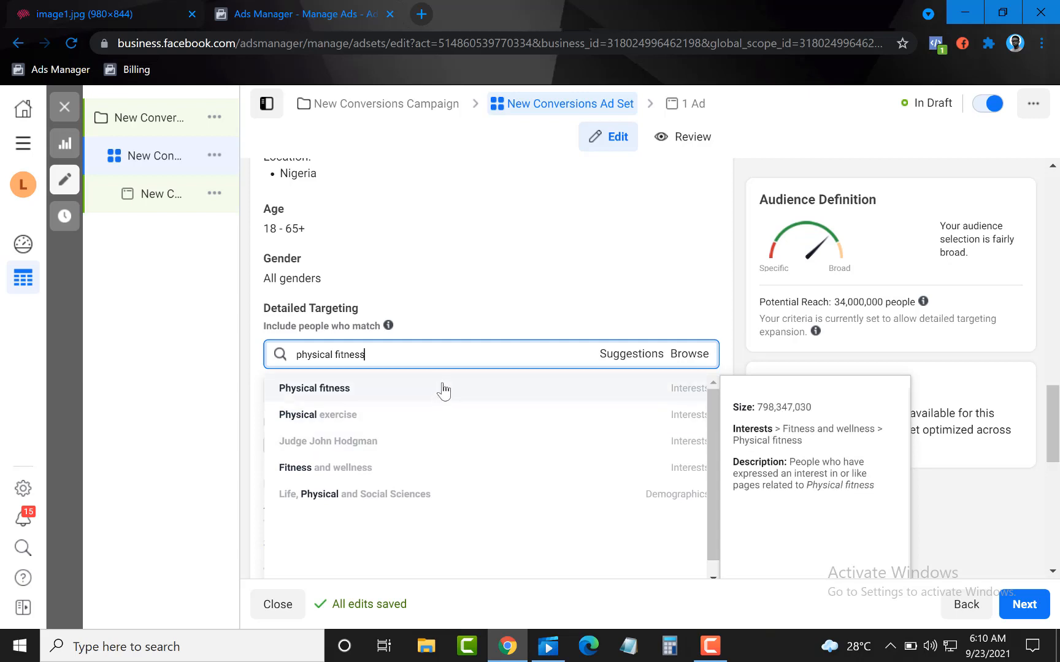
pyautogui.click(286, 389)
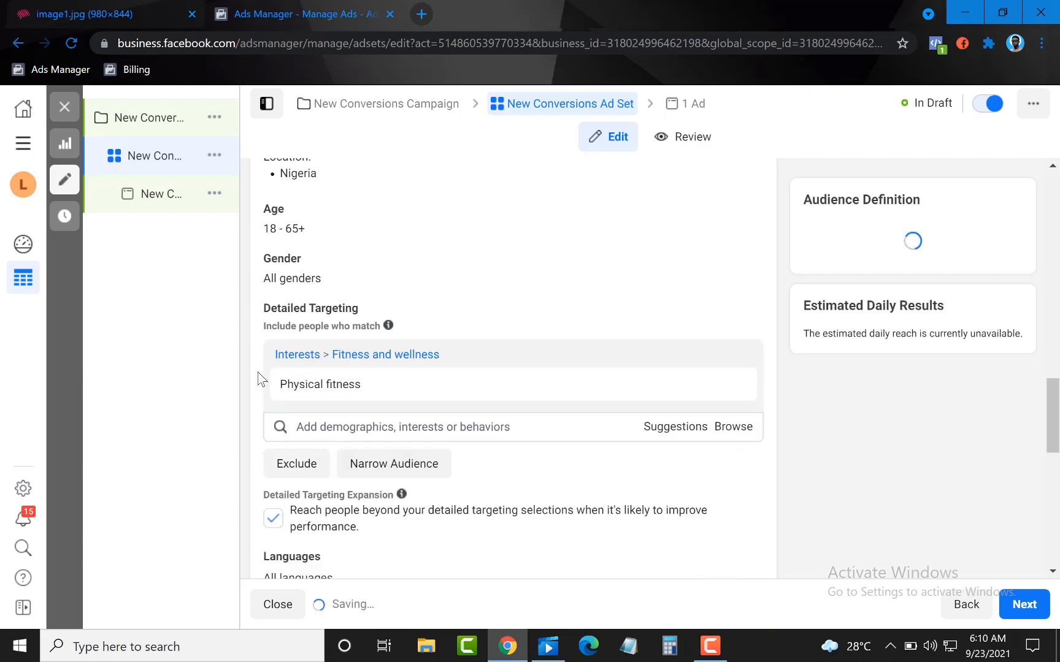
pyautogui.moveTo(480, 383)
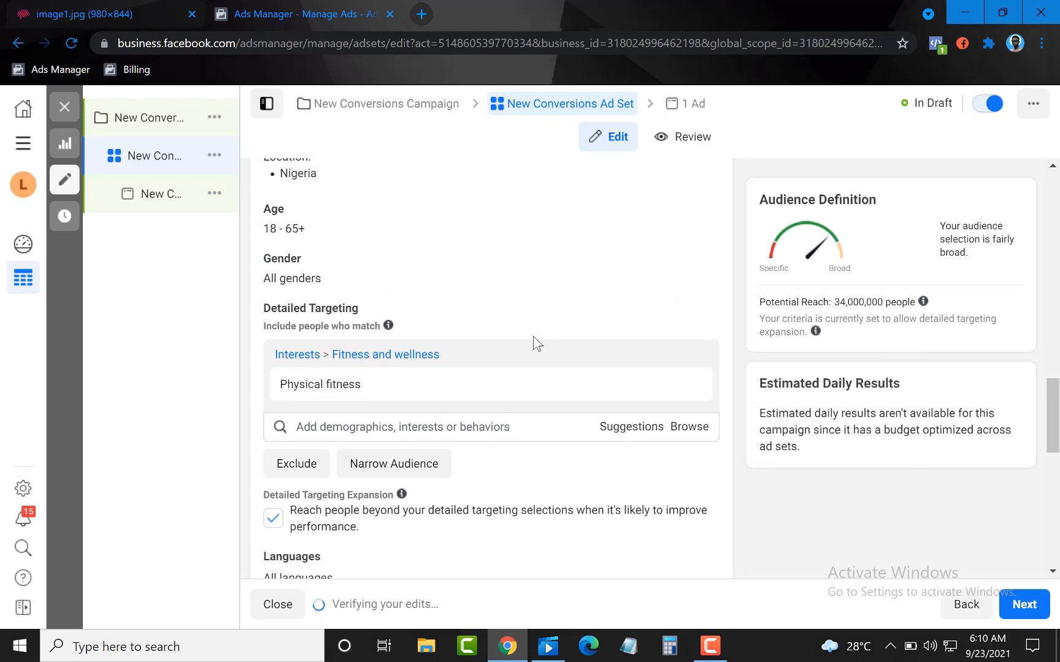
pyautogui.scroll(4, 540, 377)
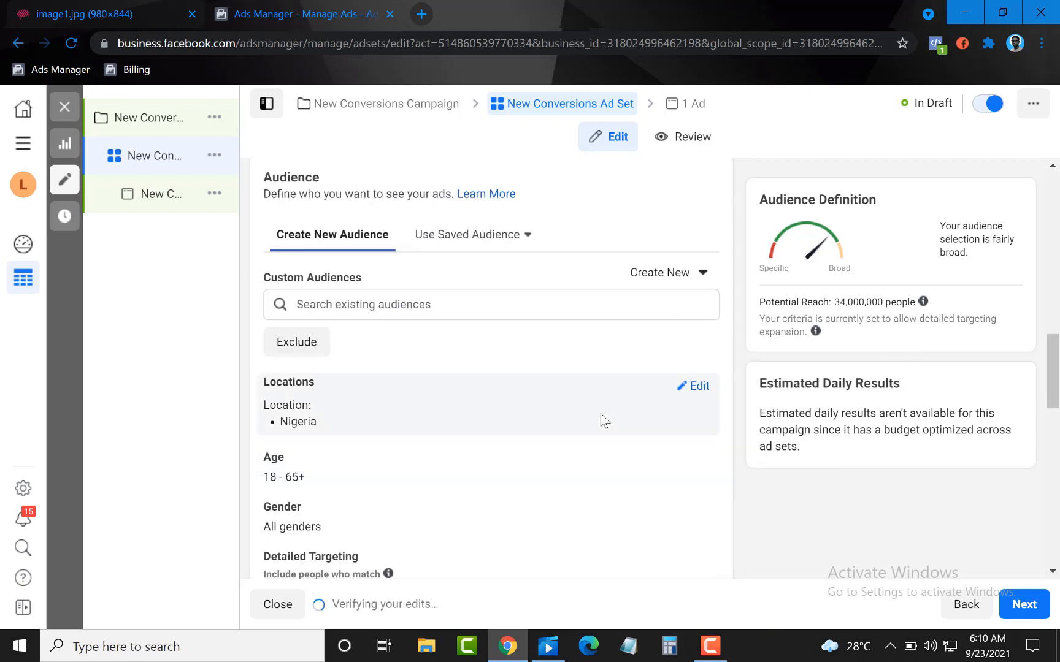
# Step: Examine the ad set's detailed targeting, Placements and Optimization & Delivery settings
pyautogui.scroll(-7, 602, 421)
pyautogui.moveTo(315, 226)
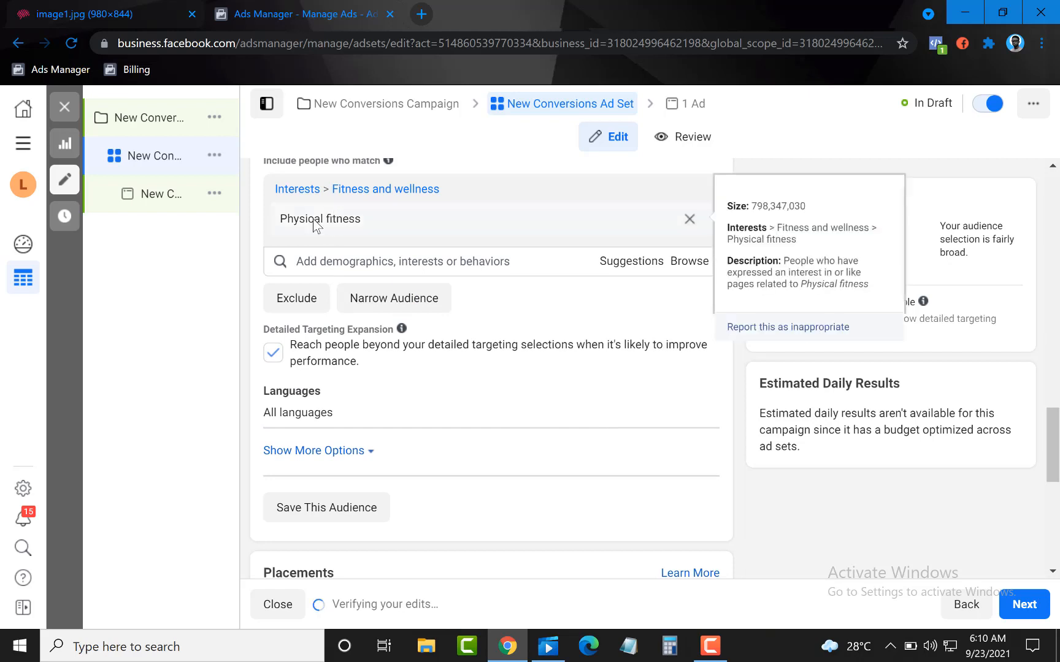
pyautogui.moveTo(215, 171)
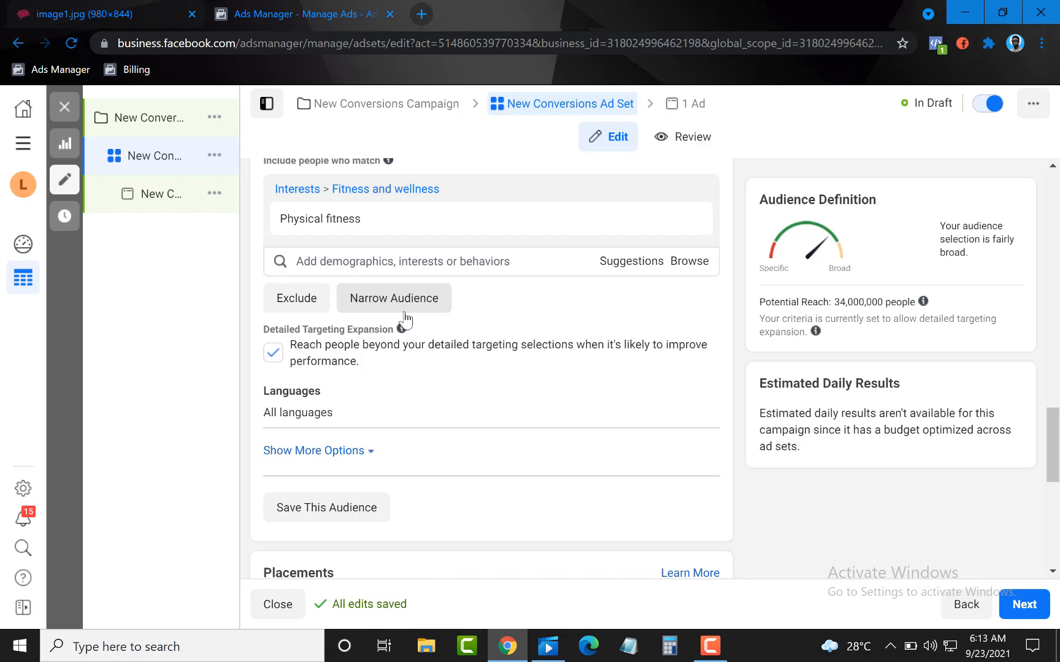
pyautogui.scroll(-5, 447, 322)
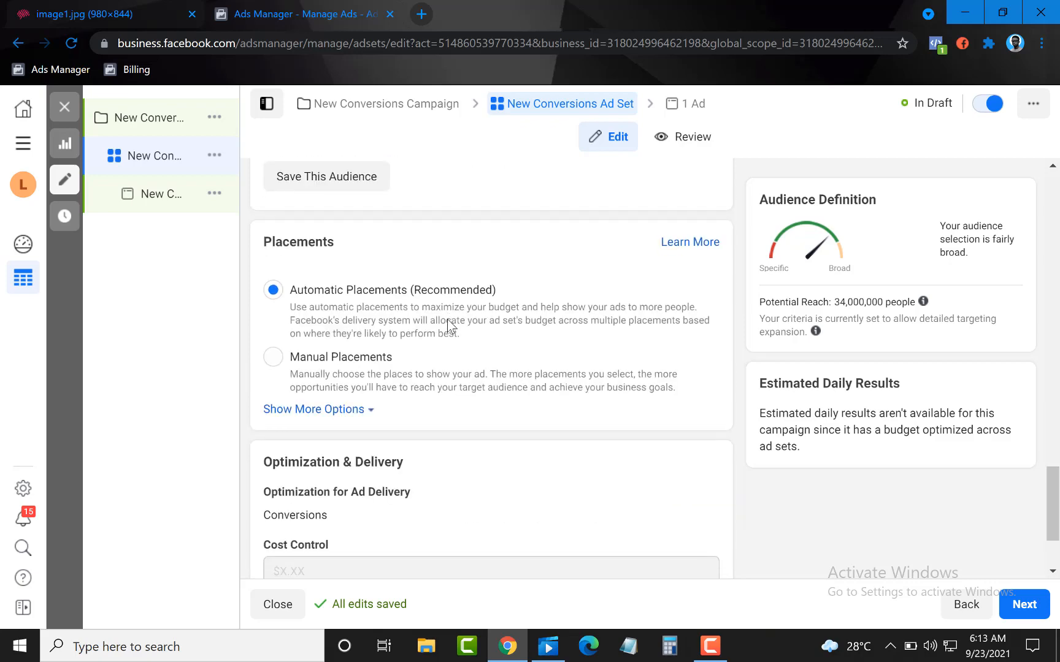
pyautogui.scroll(8, 429, 338)
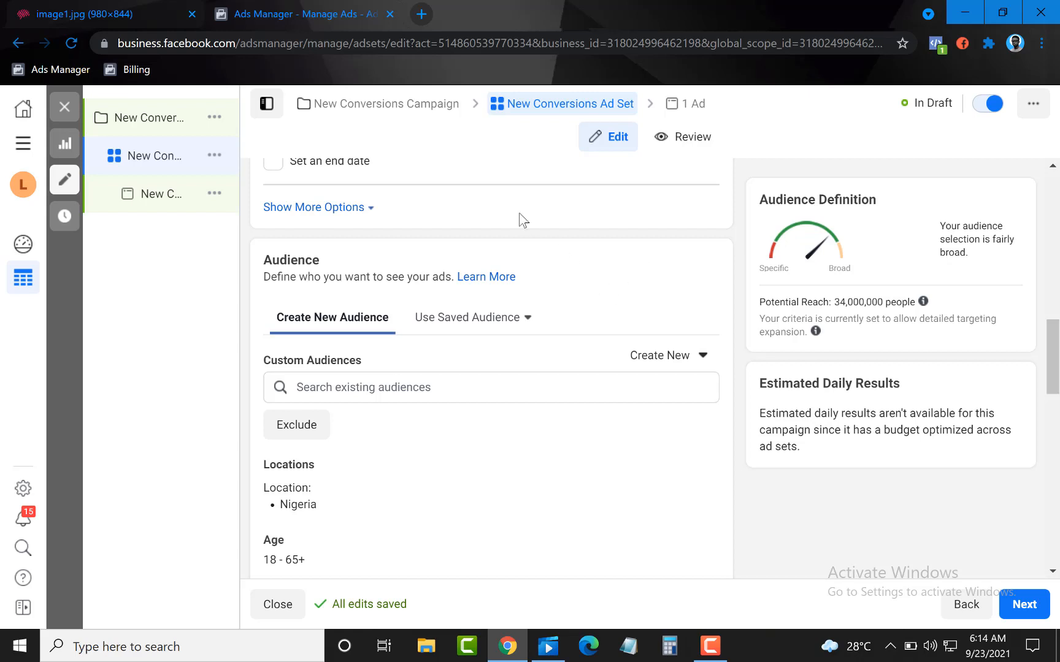
# Step: Open the Audiences tool in a new browser tab and return to the ad set's editing page
pyautogui.moveTo(94, 151)
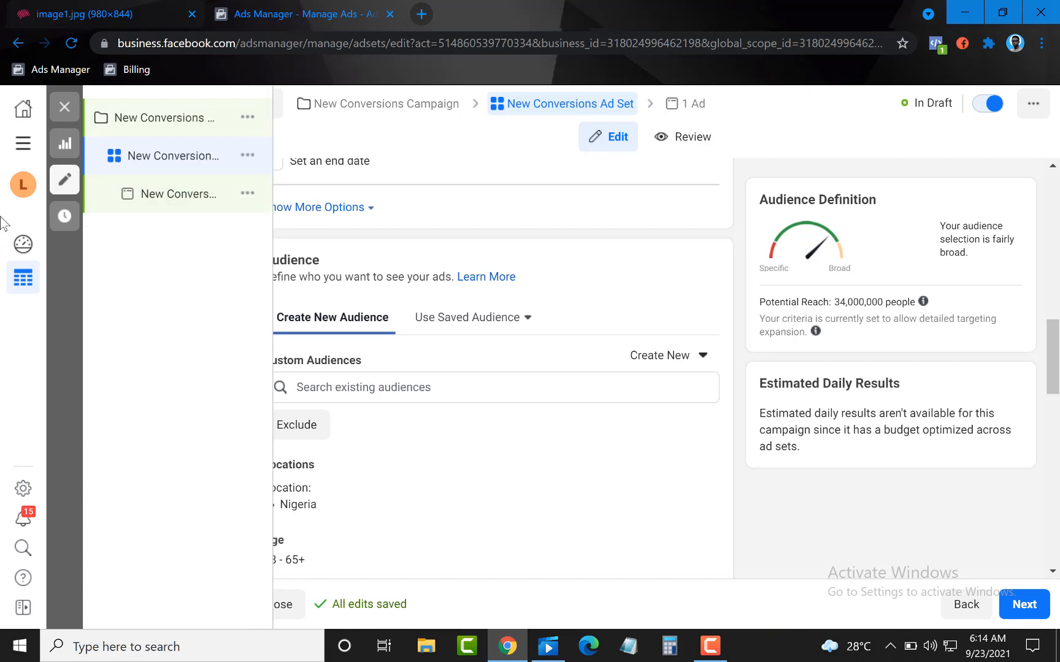
pyautogui.click(28, 143)
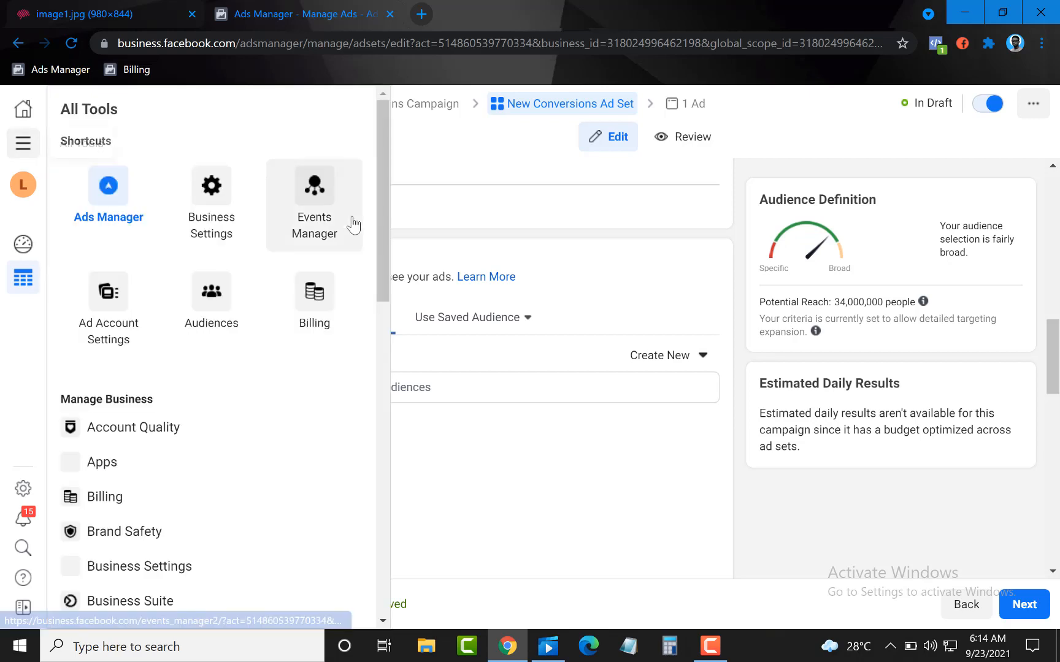
pyautogui.rightClick(216, 303)
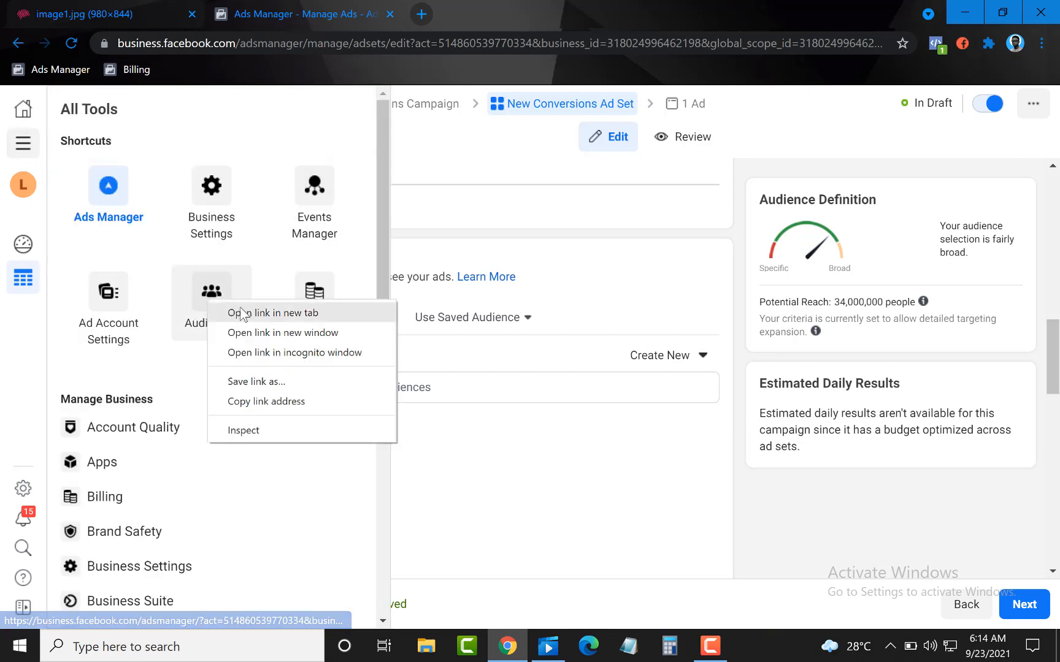
pyautogui.click(246, 313)
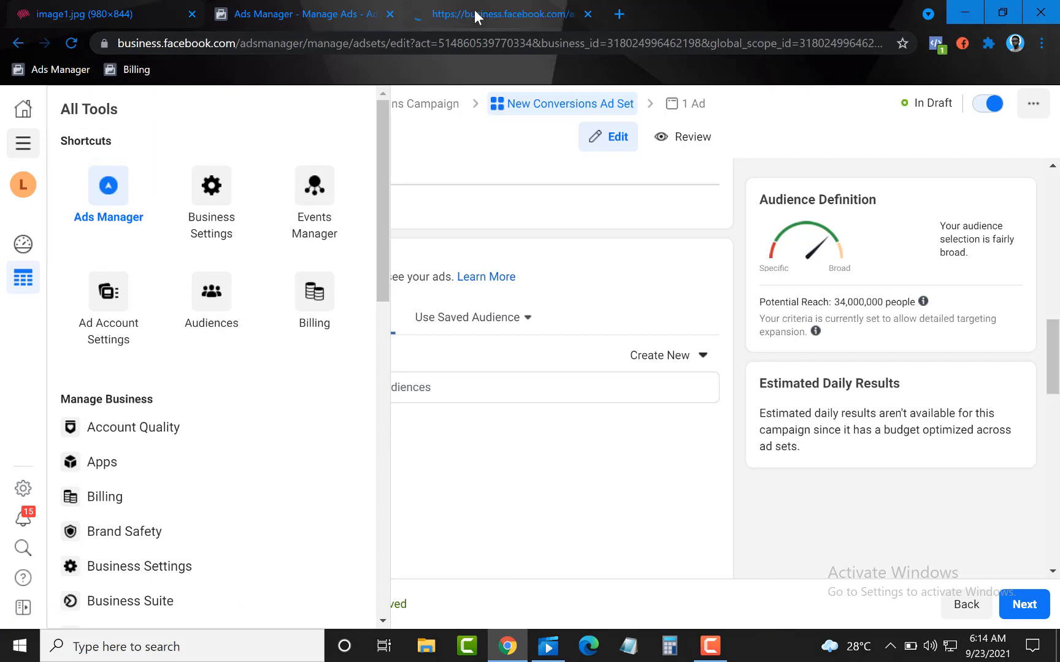
pyautogui.click(471, 13)
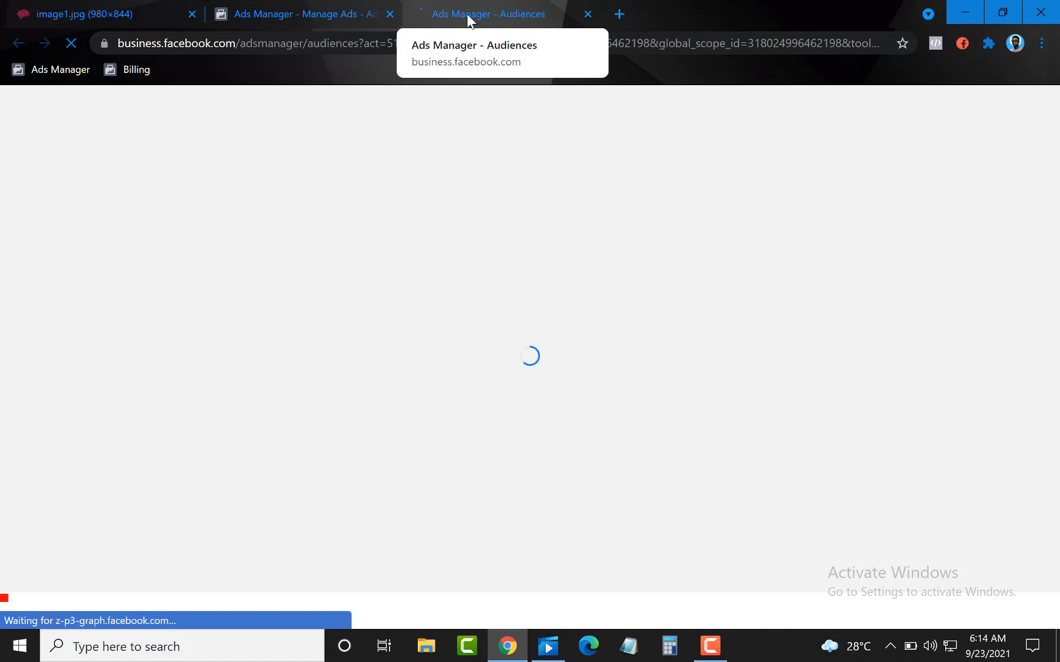
pyautogui.click(362, 14)
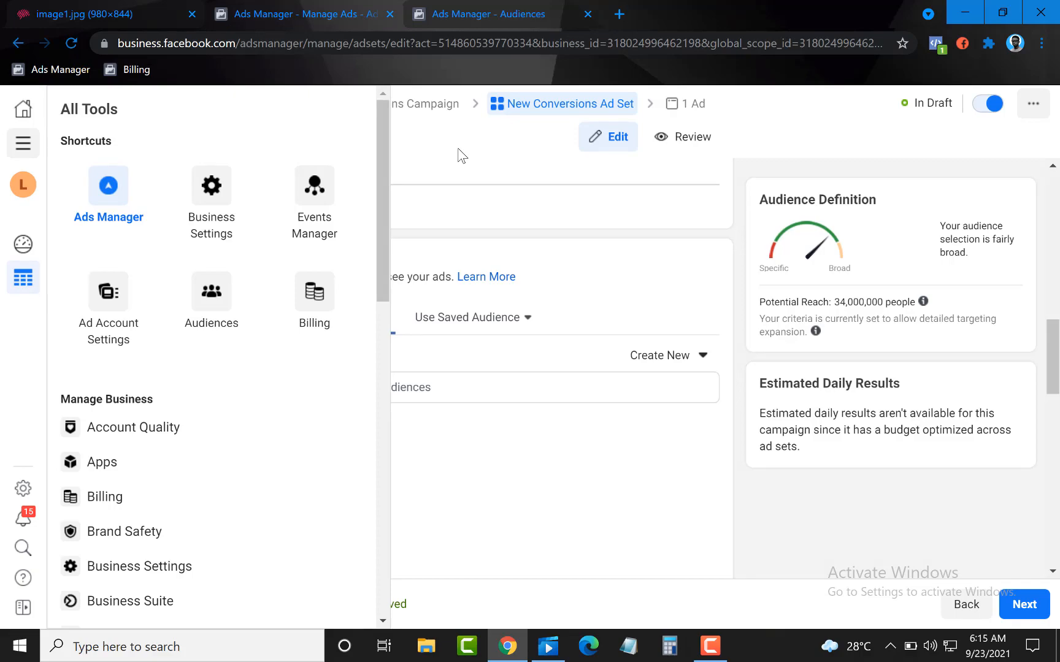
pyautogui.click(439, 161)
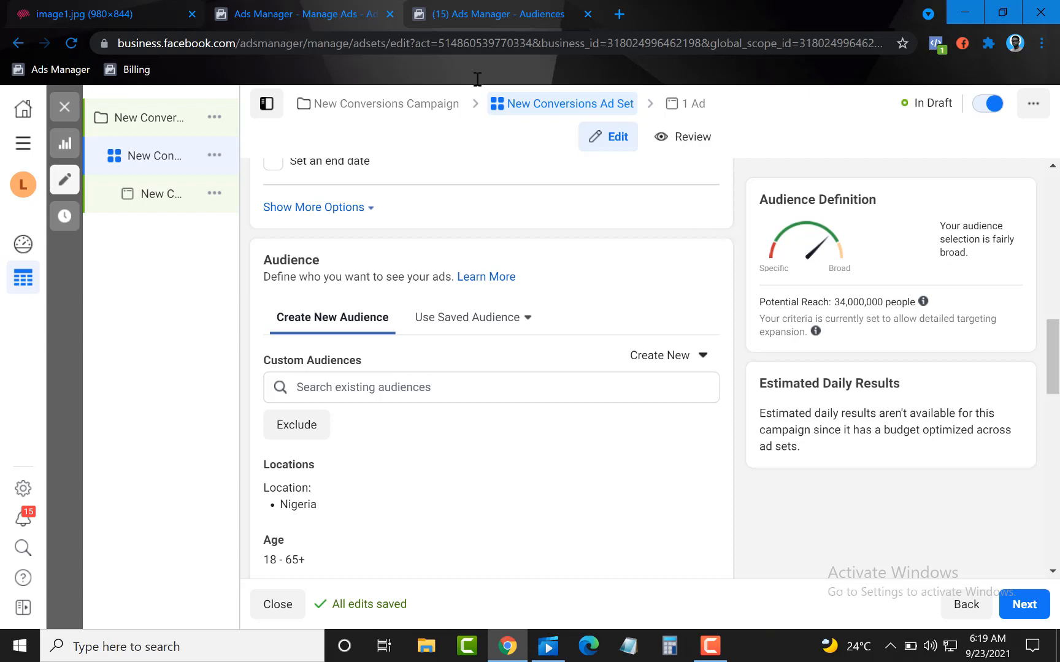
# Step: View the existing lookalike audiences available for the ad set's Custom Audiences field
pyautogui.scroll(2, 572, 314)
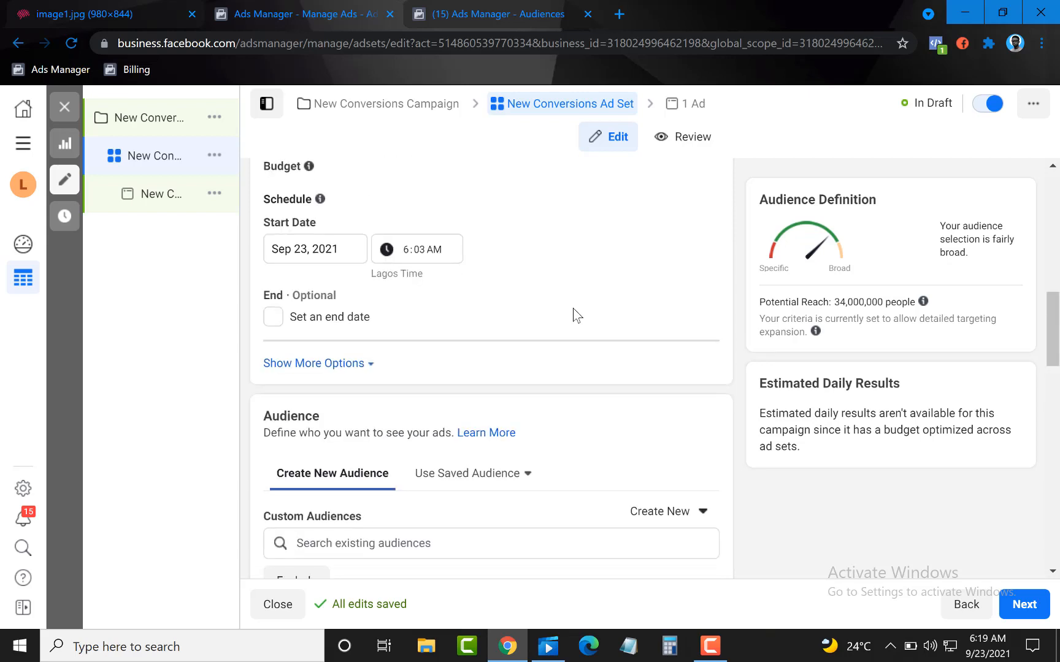
pyautogui.scroll(-4, 442, 308)
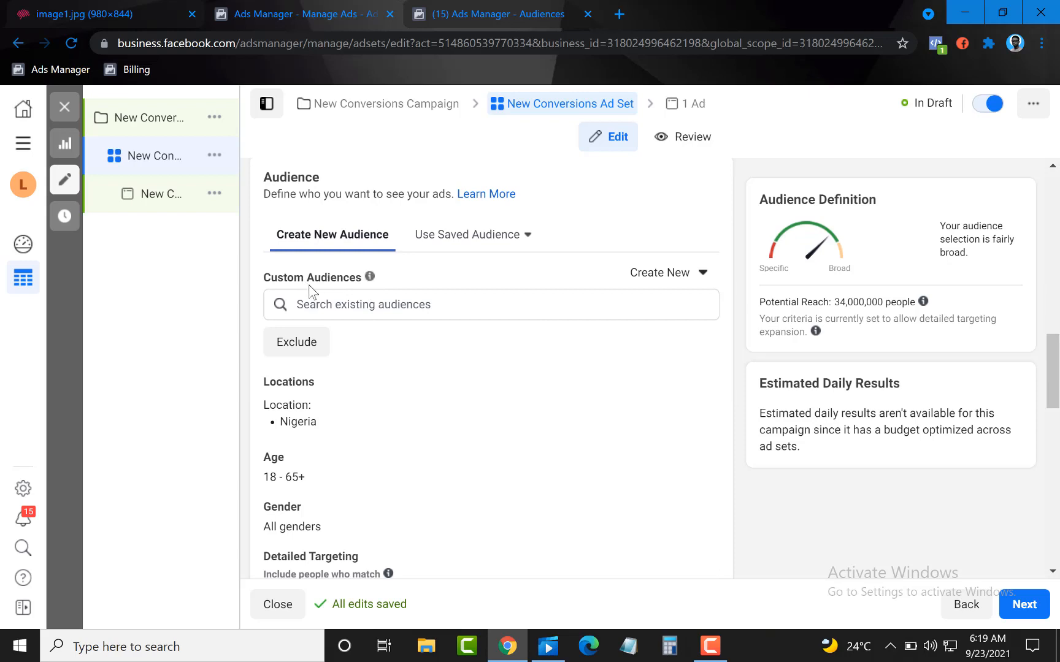
pyautogui.click(334, 297)
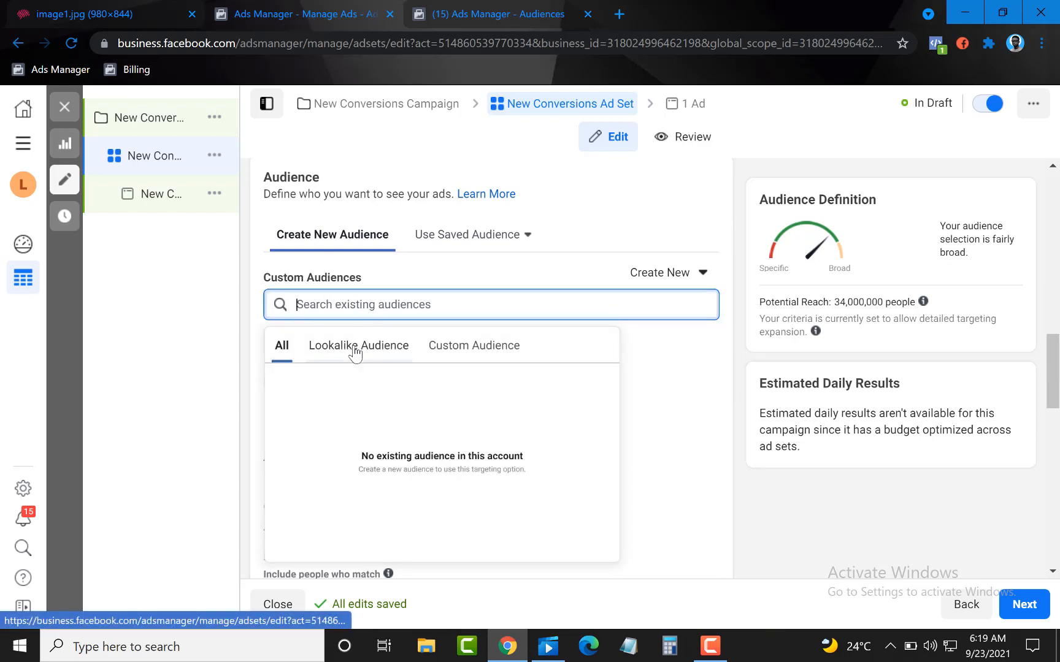
pyautogui.click(356, 349)
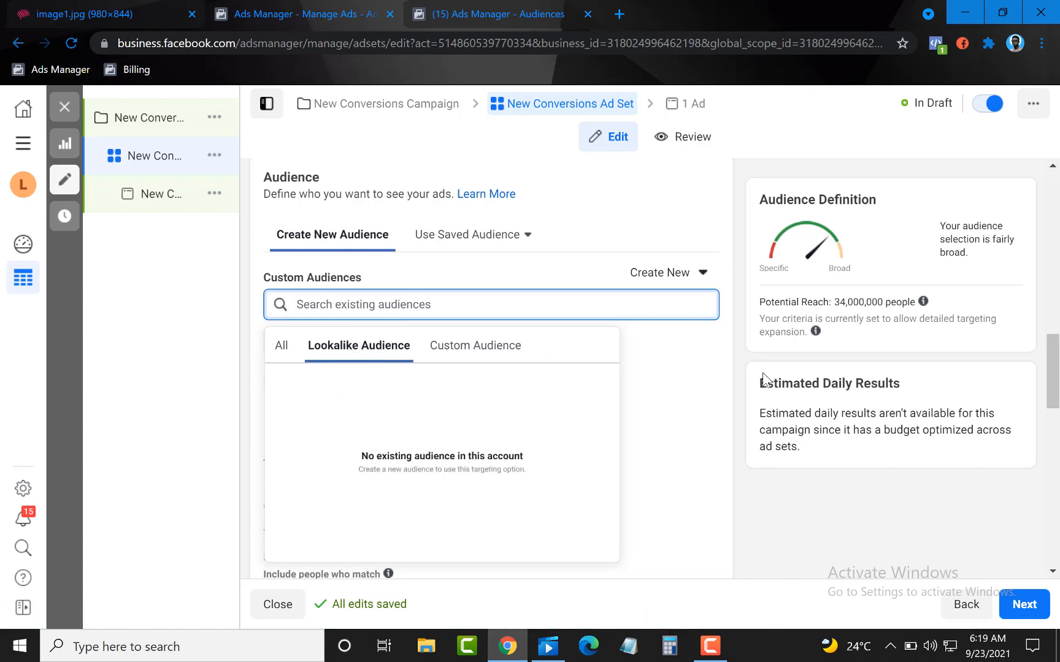
pyautogui.click(744, 325)
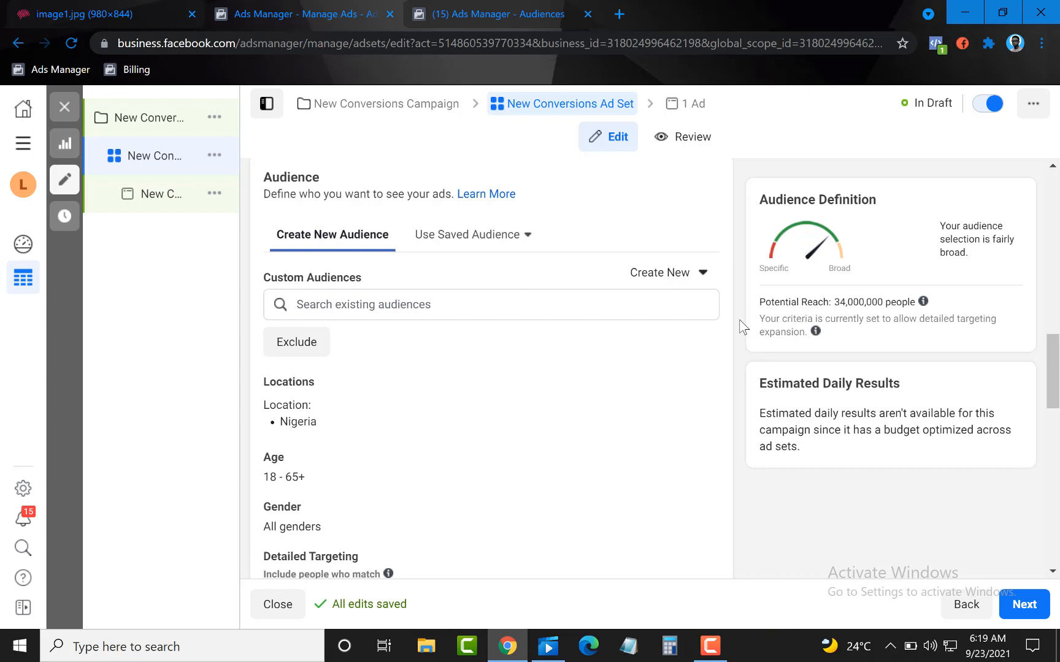
pyautogui.click(393, 303)
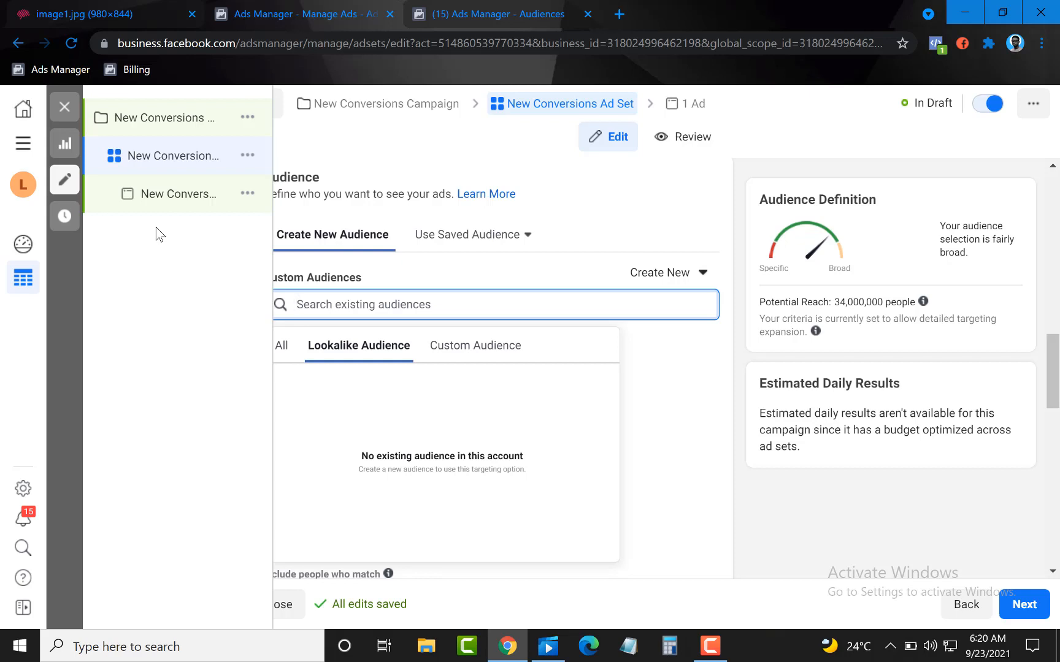
pyautogui.click(746, 237)
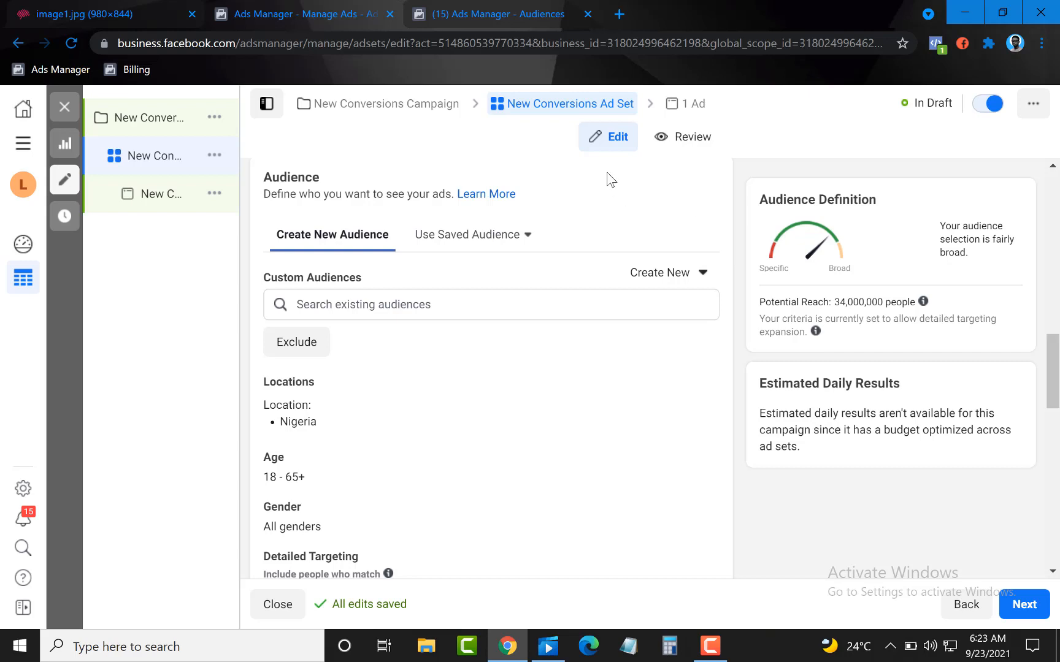
# Step: Search the lookalike audiences for "1% of all of the best performing LAL", copy the search text and search with it again
pyautogui.click(349, 310)
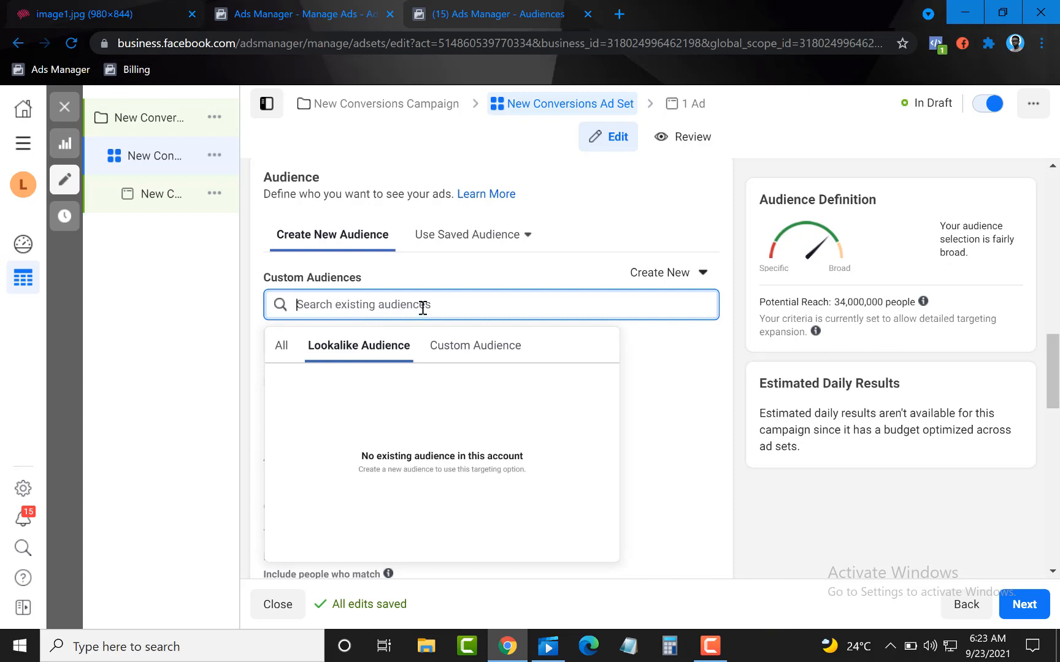
pyautogui.write('1')
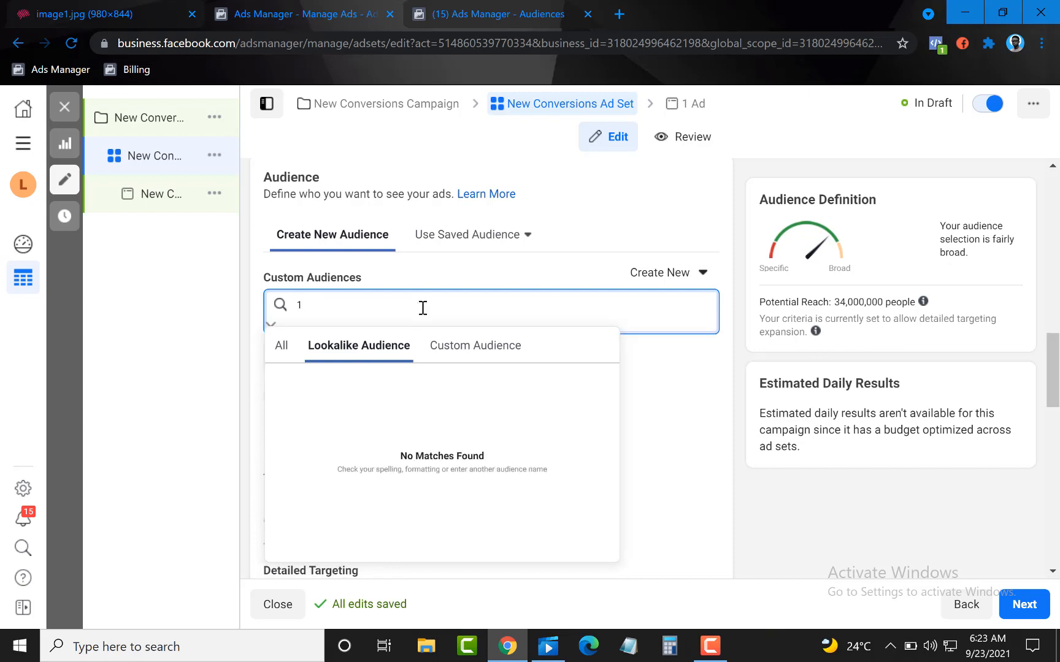
pyautogui.write('% of all of the best performing LAL')
pyautogui.moveTo(207, 251)
pyautogui.hotkey('ctrl', 'a')
pyautogui.hotkey('ctrl', 'c')
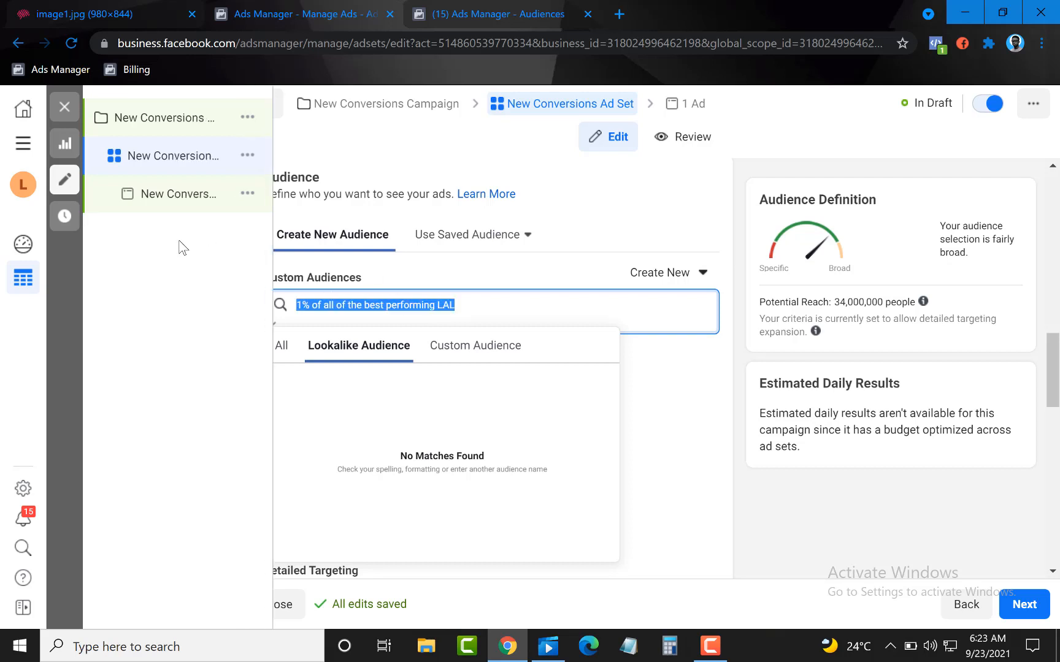
pyautogui.press('BackSpace')
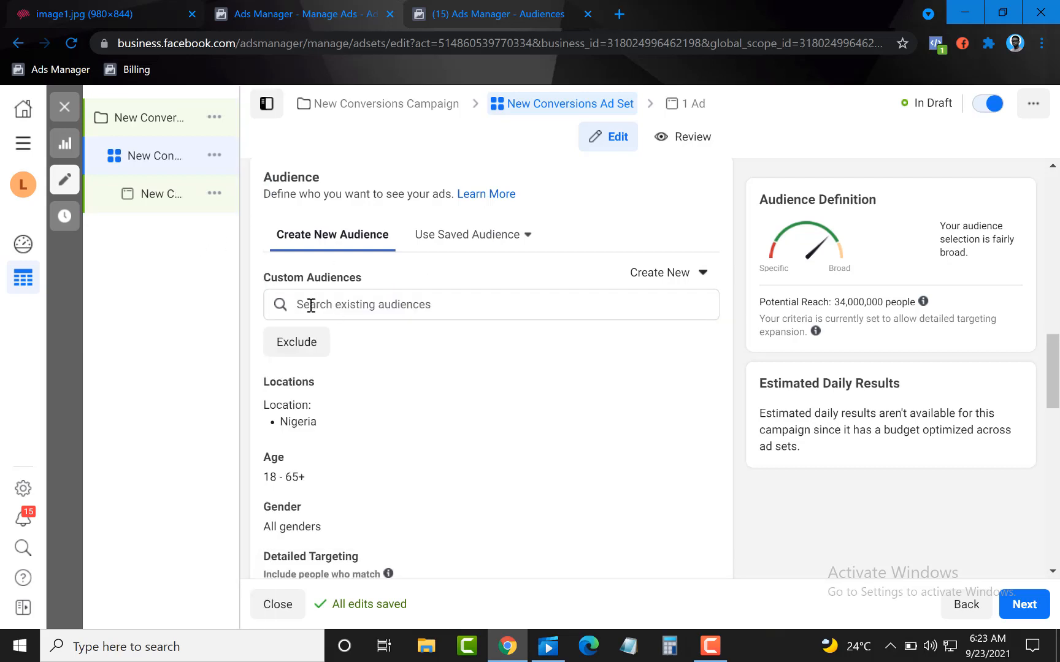
pyautogui.click(311, 305)
pyautogui.hotkey('ctrl', 'v')
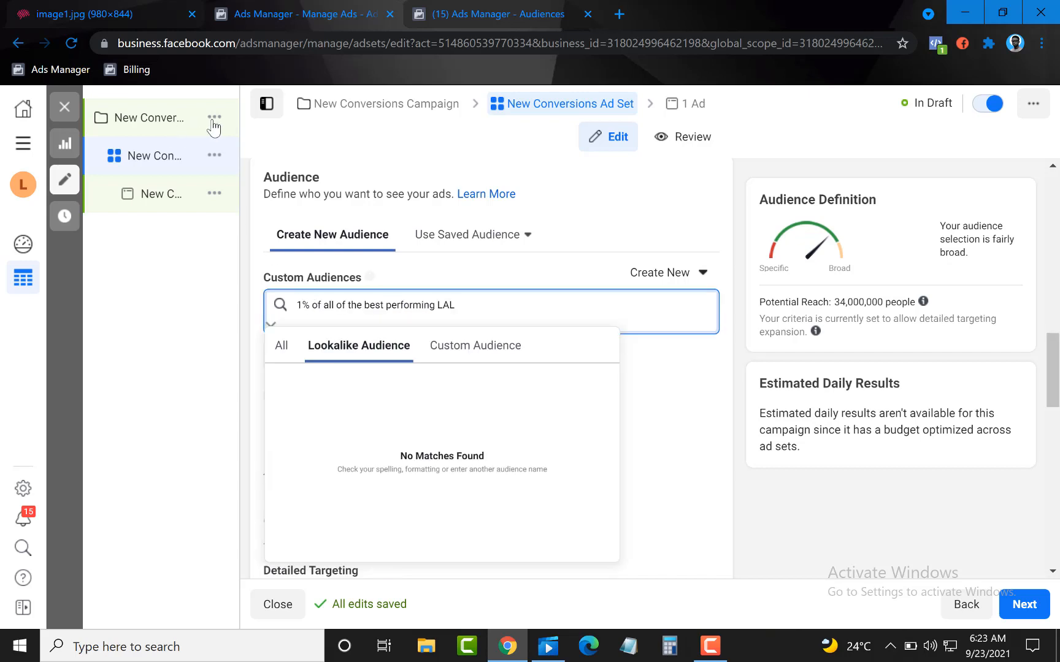
# Step: Examine the actions available for the ad set and its settings from Conversion down to Audience
pyautogui.moveTo(219, 162)
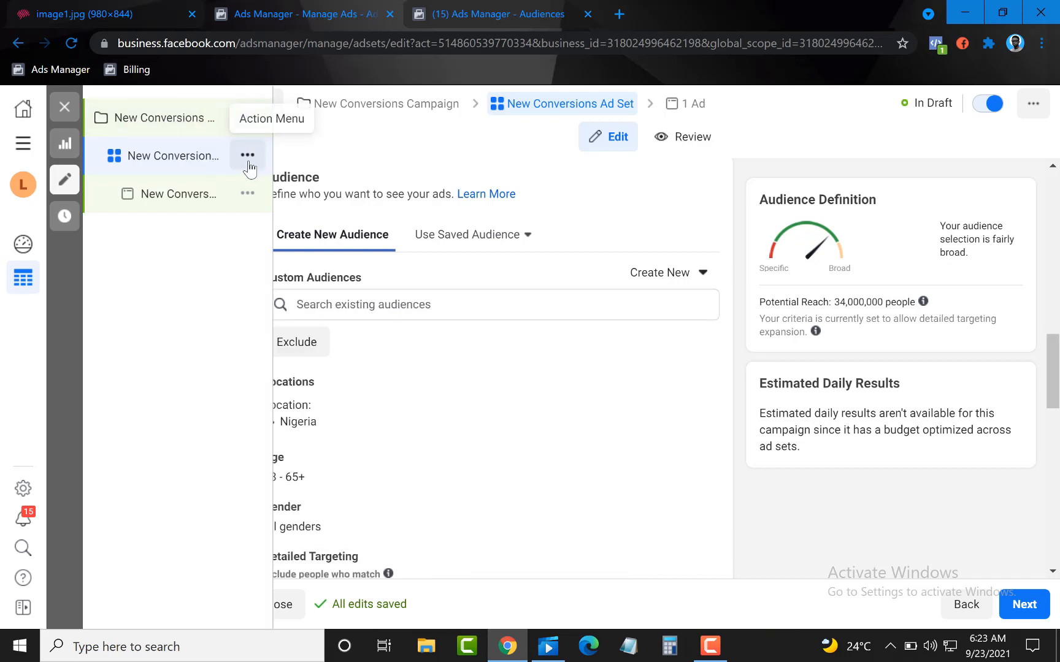
pyautogui.click(248, 158)
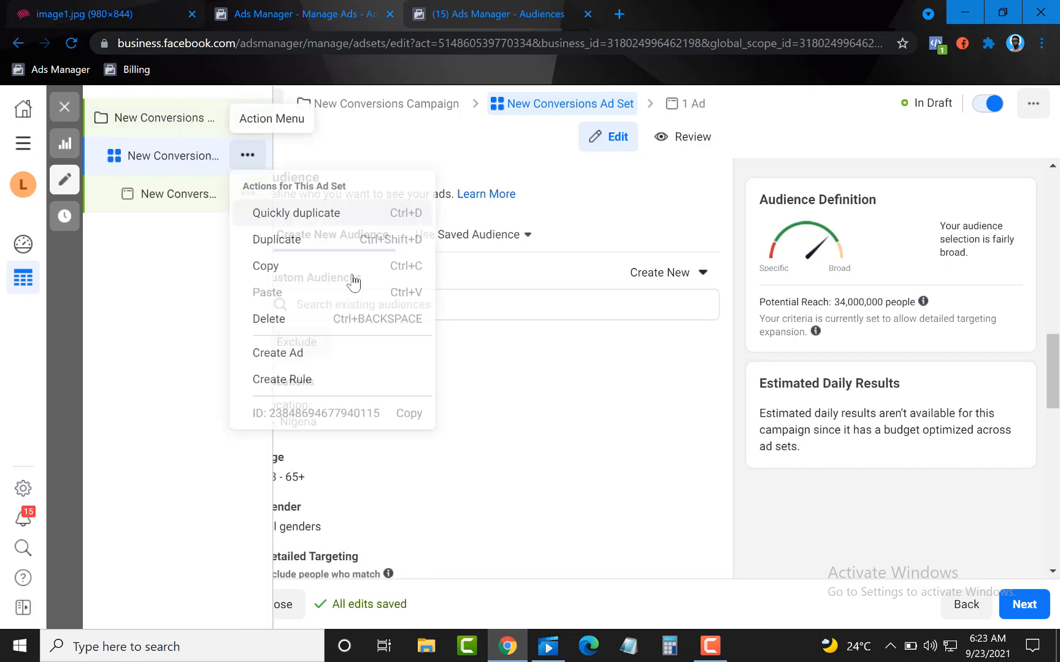
pyautogui.click(728, 388)
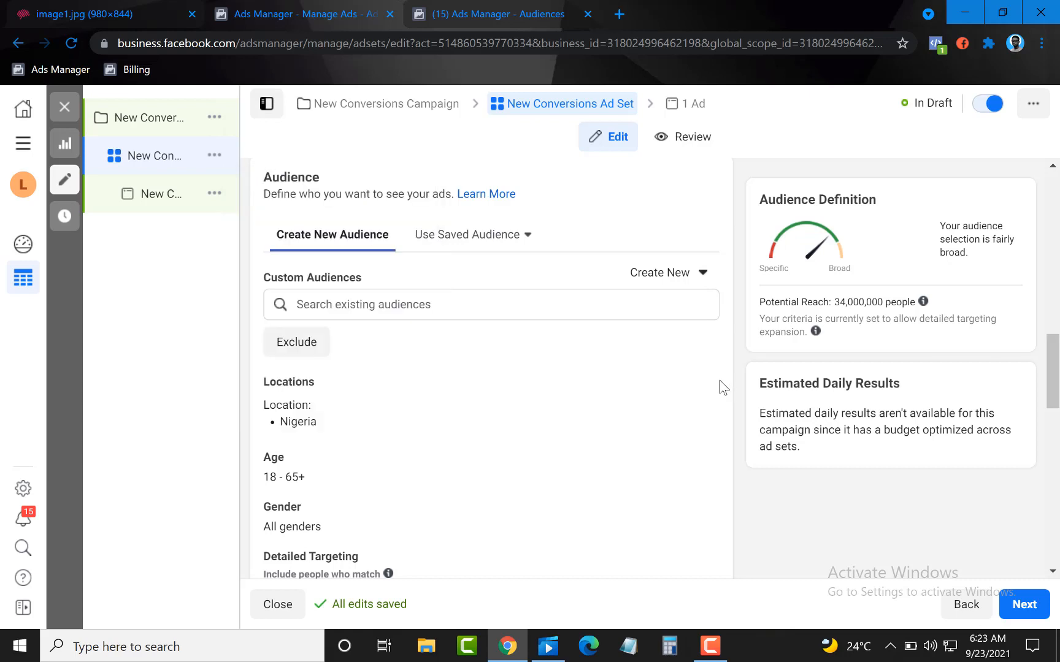
pyautogui.scroll(-4, 724, 388)
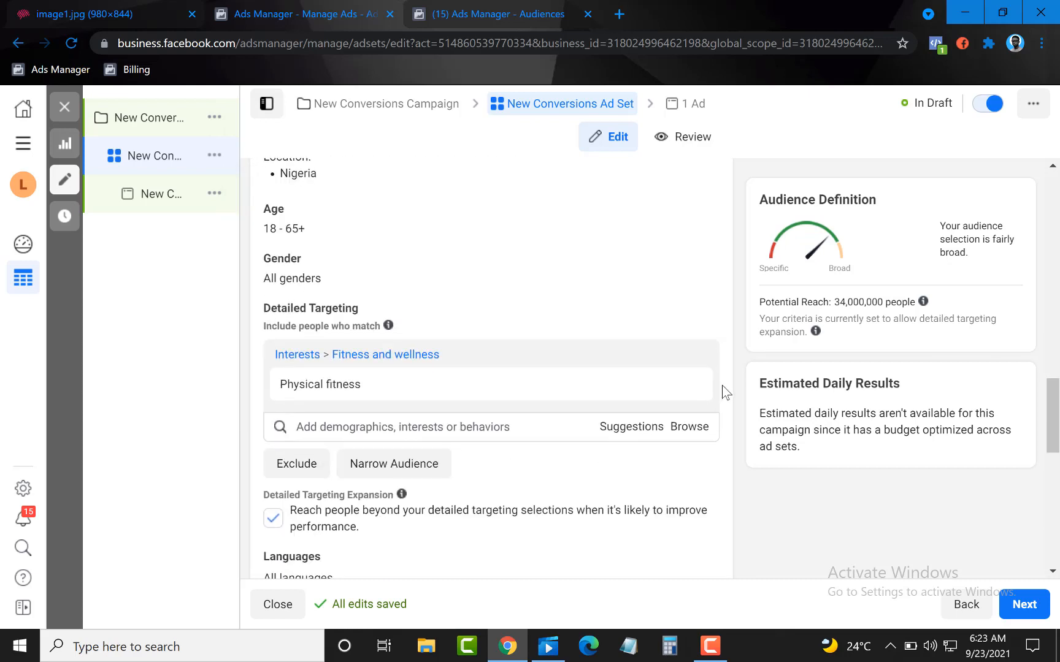
pyautogui.scroll(12, 723, 390)
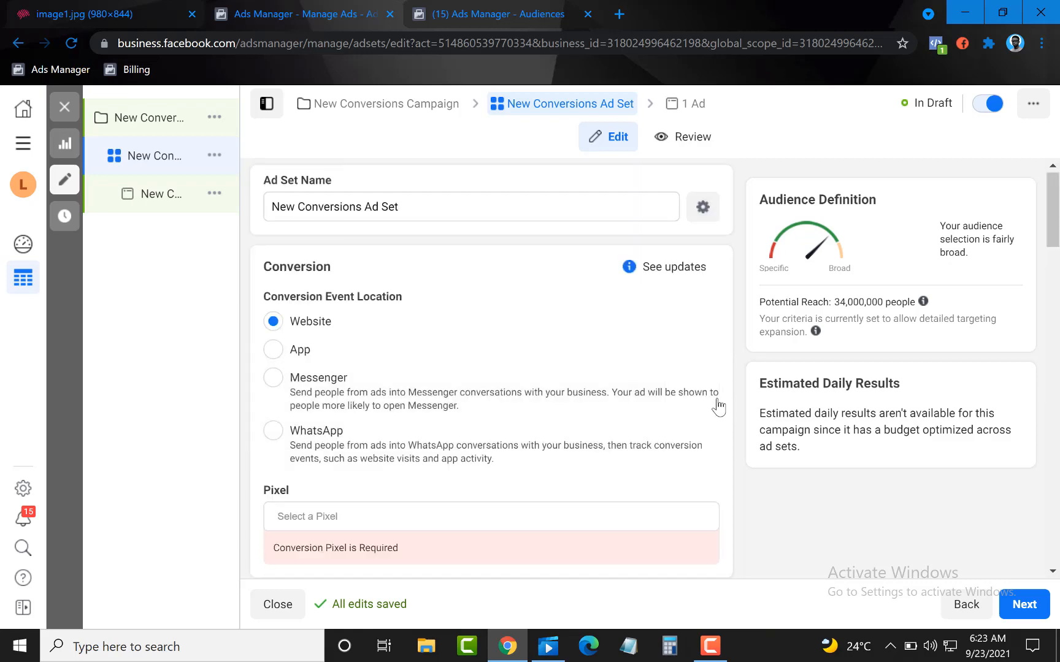
pyautogui.scroll(-1, 717, 417)
pyautogui.scroll(-3, 701, 431)
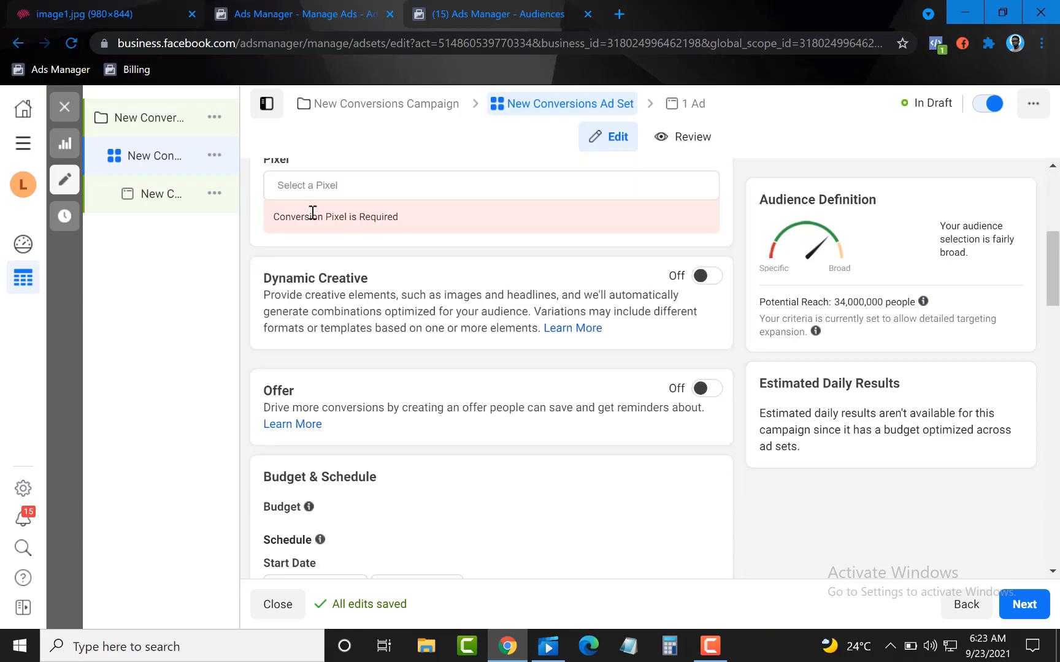
pyautogui.scroll(-1, 363, 350)
pyautogui.scroll(-7, 365, 351)
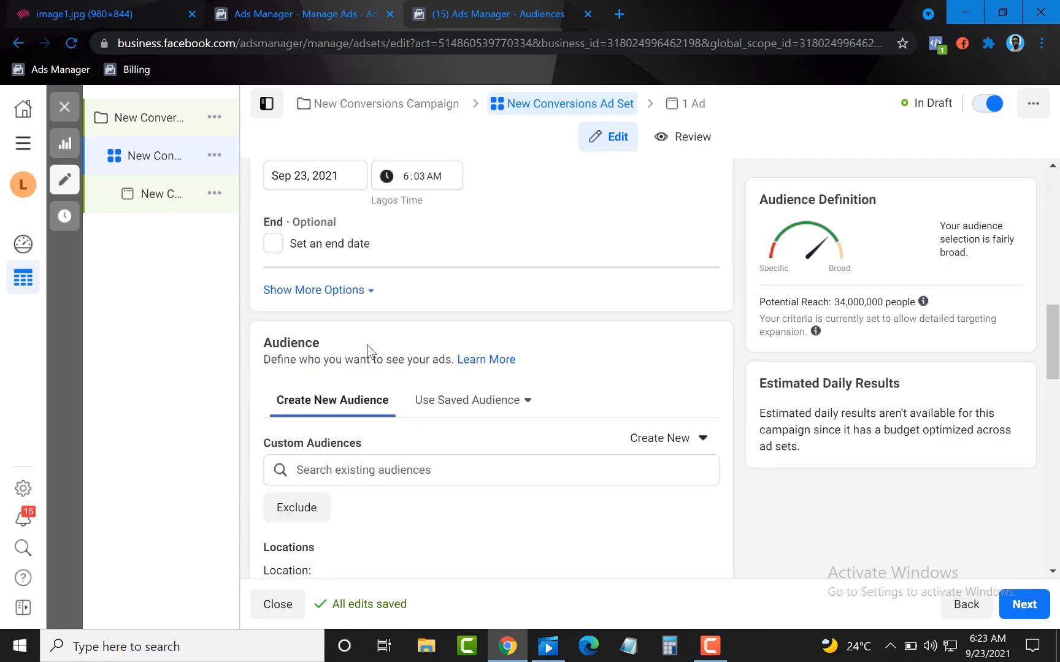
# Step: Search the lookalike audiences for "1% -2% of all of the best performing LAL" and close the audience list
pyautogui.click(366, 304)
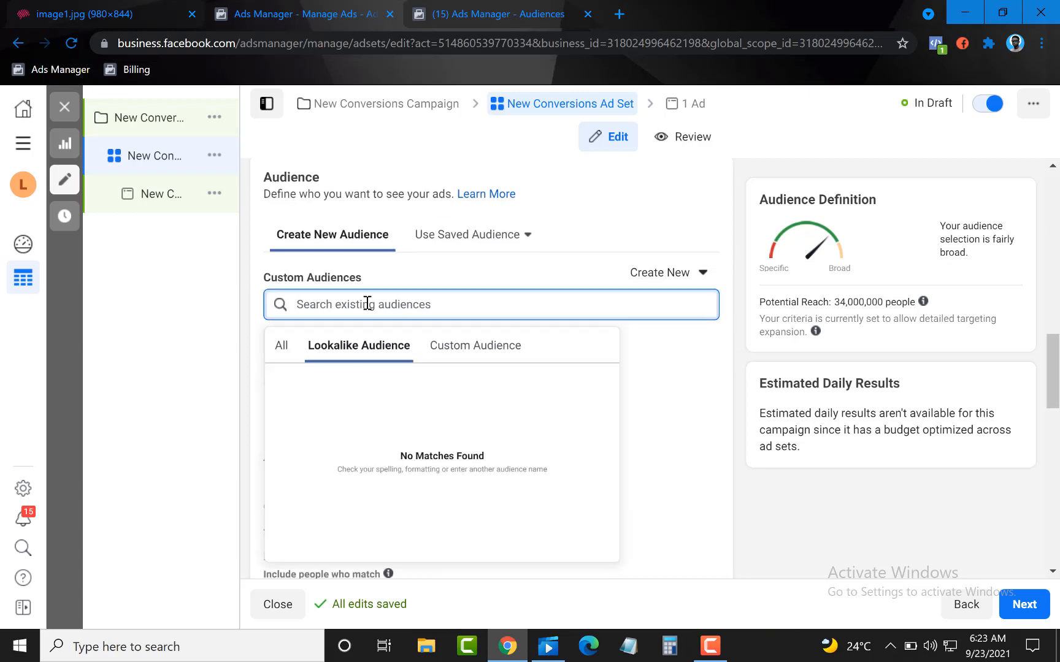
pyautogui.hotkey('ctrl', 'v')
pyautogui.tripleClick(307, 308)
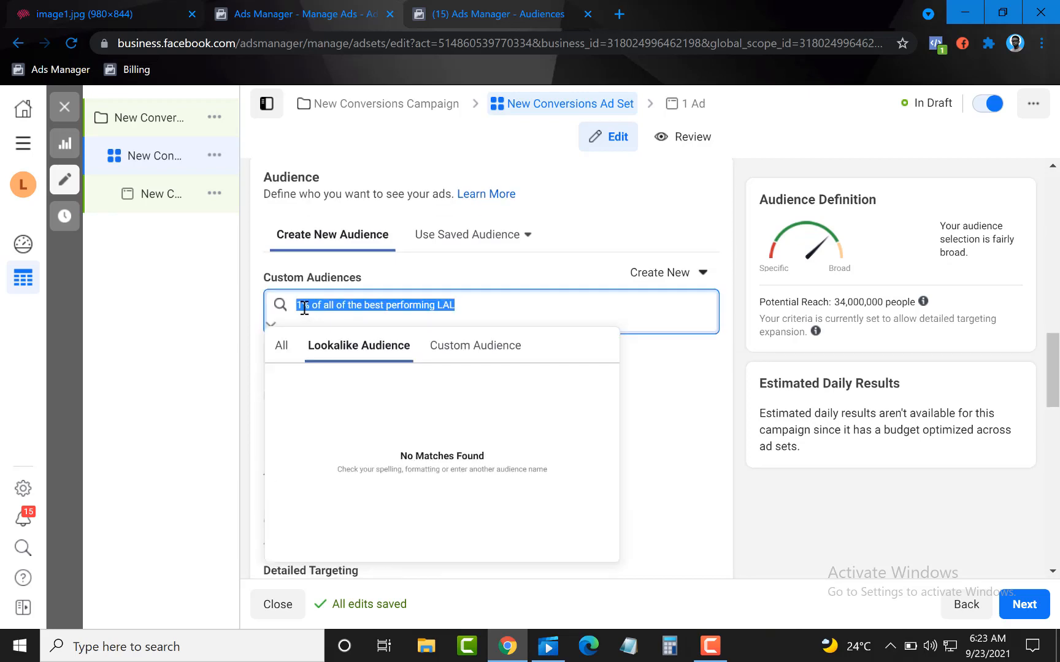
pyautogui.click(311, 308)
pyautogui.write('-2')
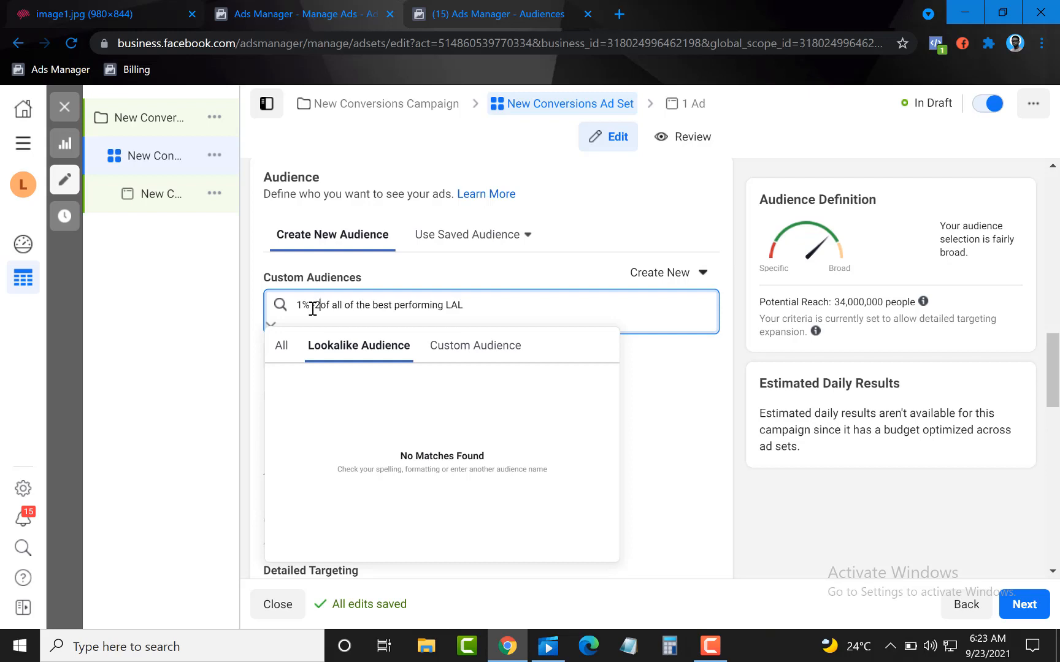
pyautogui.write('%')
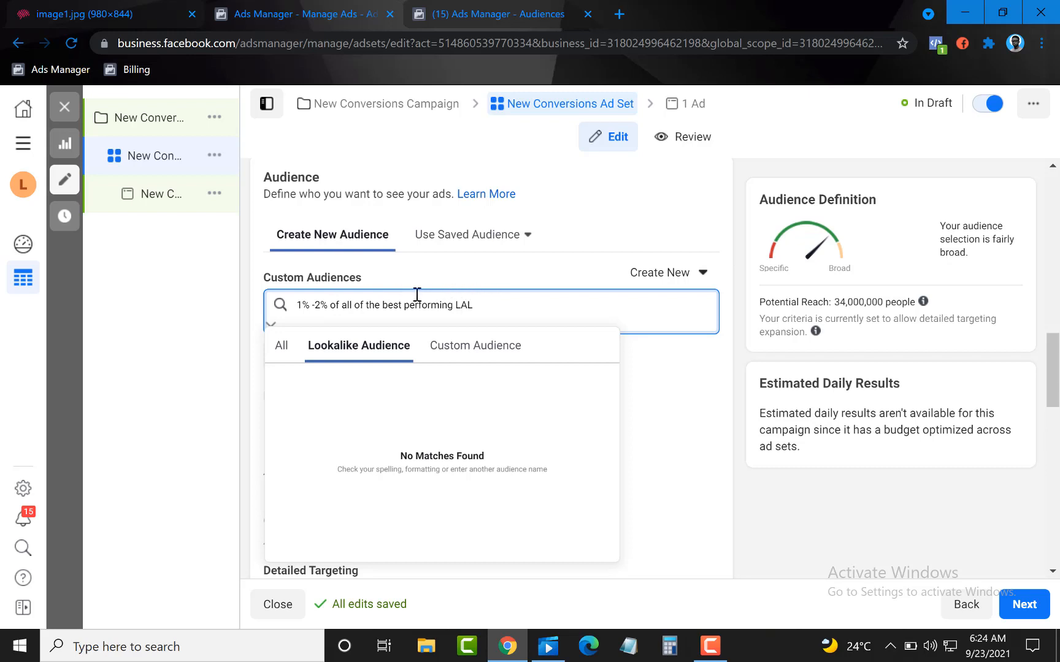
pyautogui.click(726, 319)
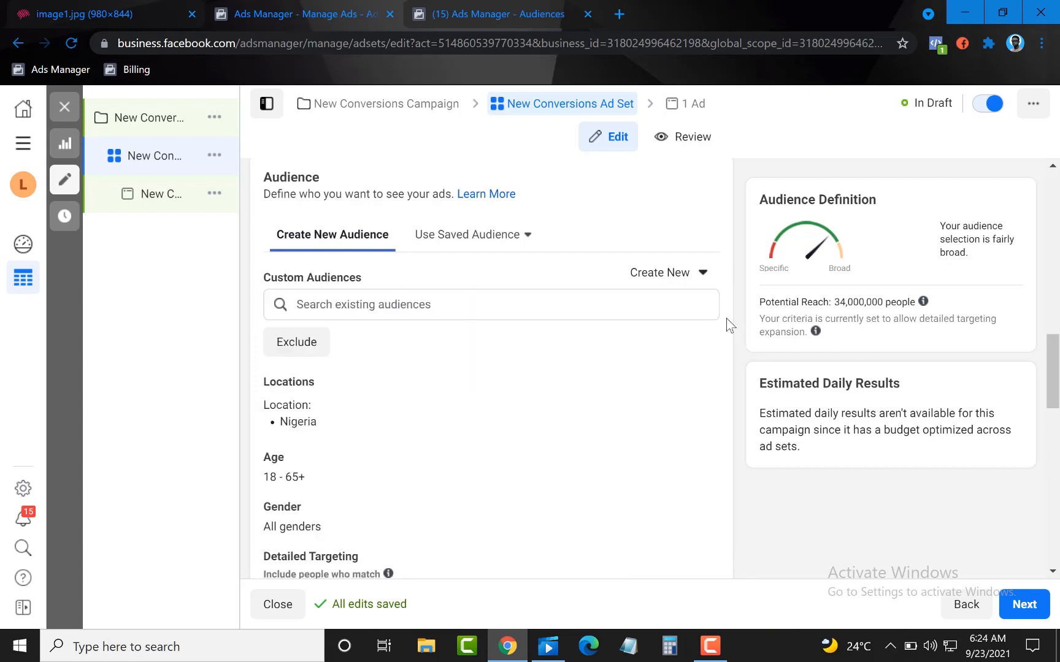